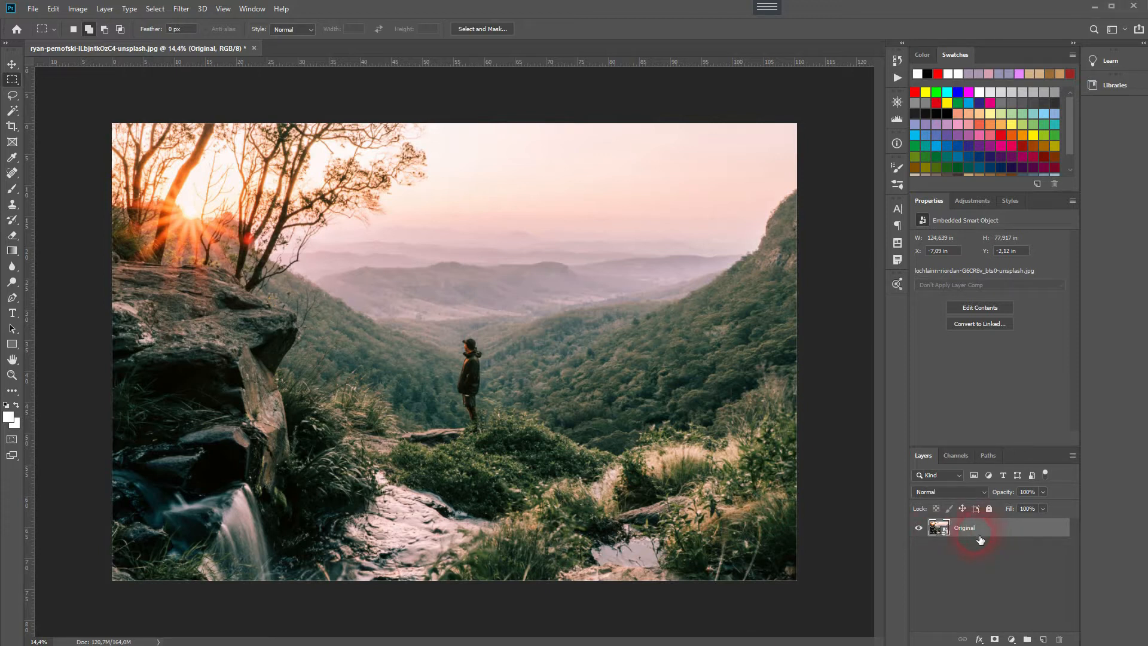
# - Add a Curves adjustment layer, raising the black point to output 50, bending the shadows down and moving the white point to input 244
pyautogui.click(1010, 639)
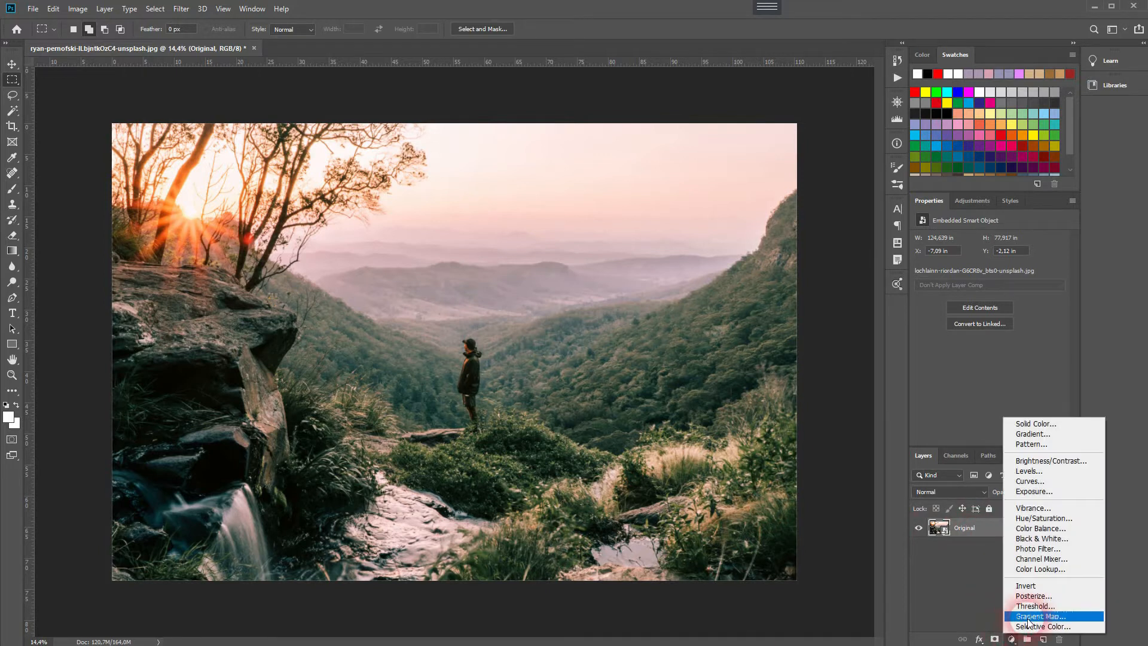
pyautogui.click(1028, 481)
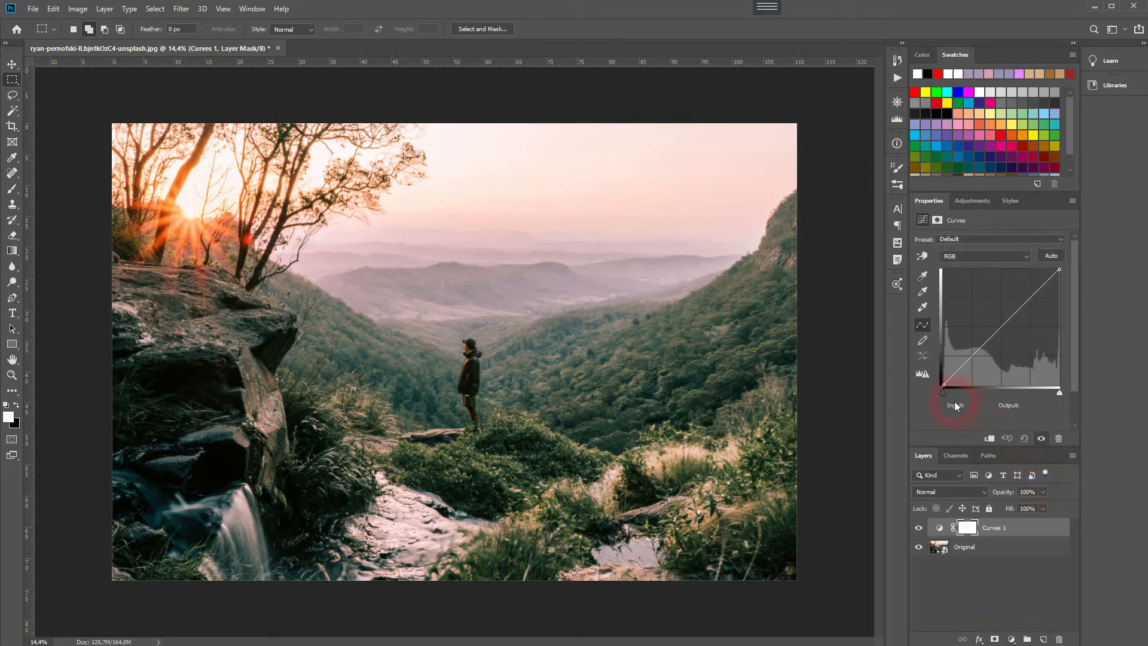
pyautogui.moveTo(950, 390); pyautogui.dragTo(917, 368)
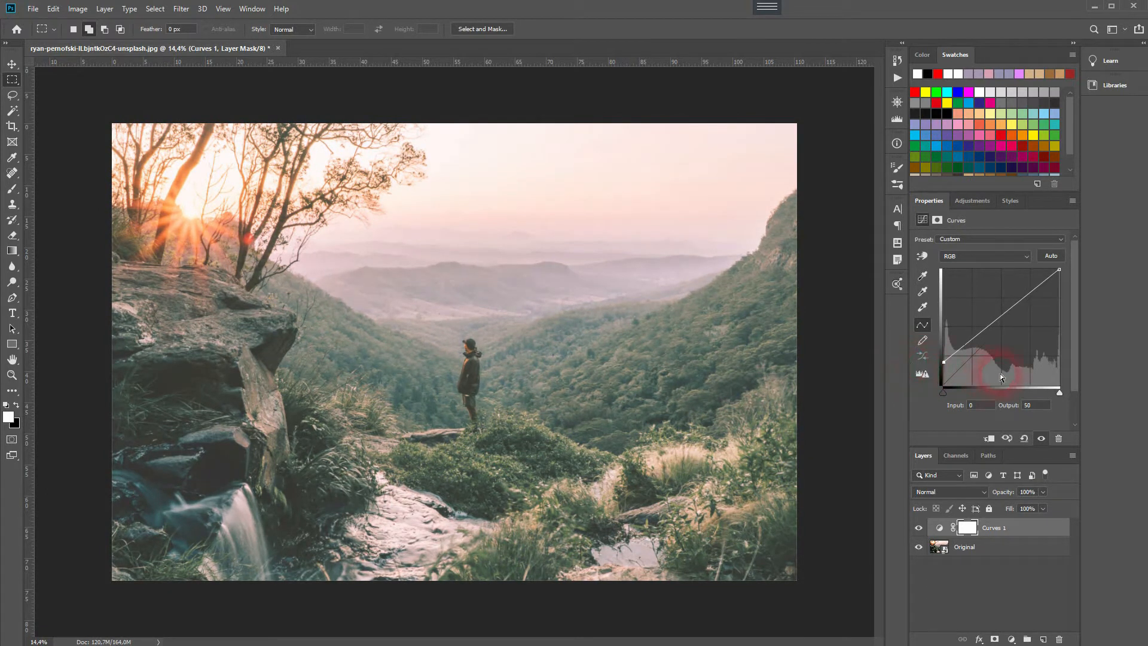
pyautogui.moveTo(974, 336); pyautogui.dragTo(977, 355)
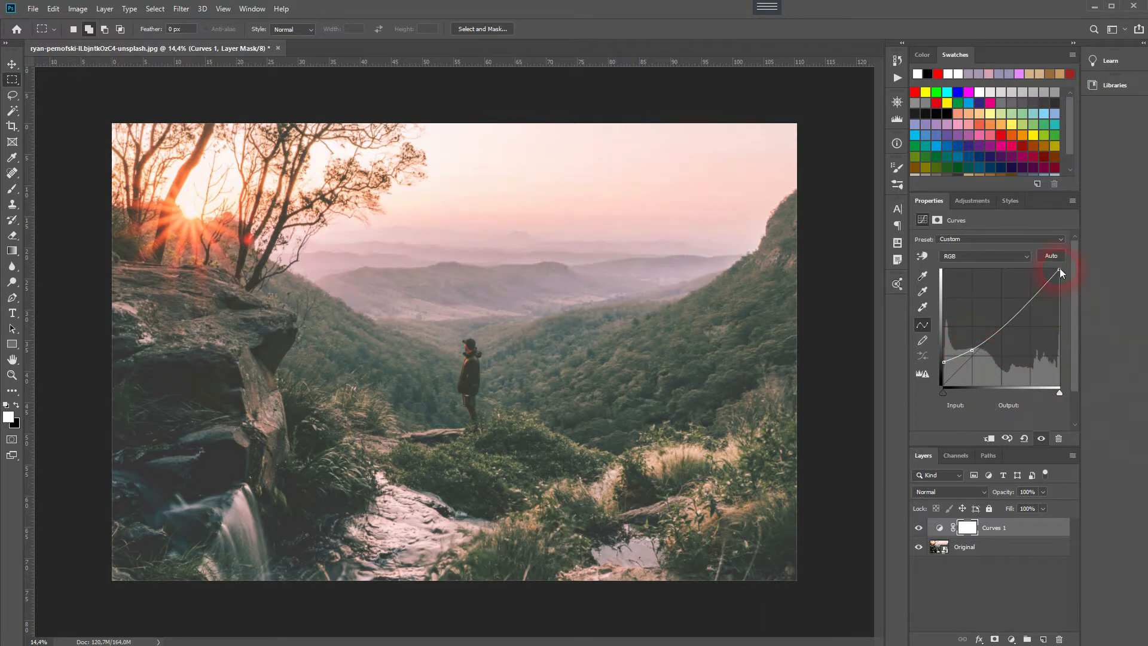
pyautogui.moveTo(1057, 271)
pyautogui.mouseDown()
pyautogui.moveTo(1040, 264)
pyautogui.moveTo(1091, 275)
pyautogui.moveTo(1056, 271)
pyautogui.mouseUp()
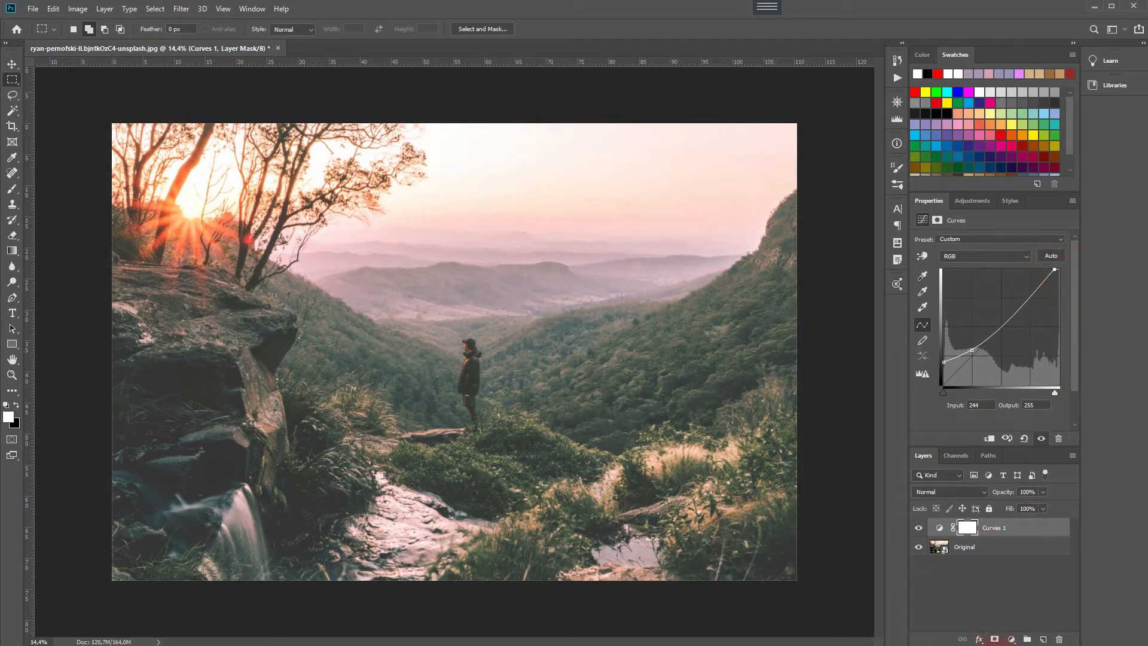
# - Add a solid color fill layer in pale green f0ffe3 above the curves layer
pyautogui.click(1012, 639)
pyautogui.click(1049, 431)
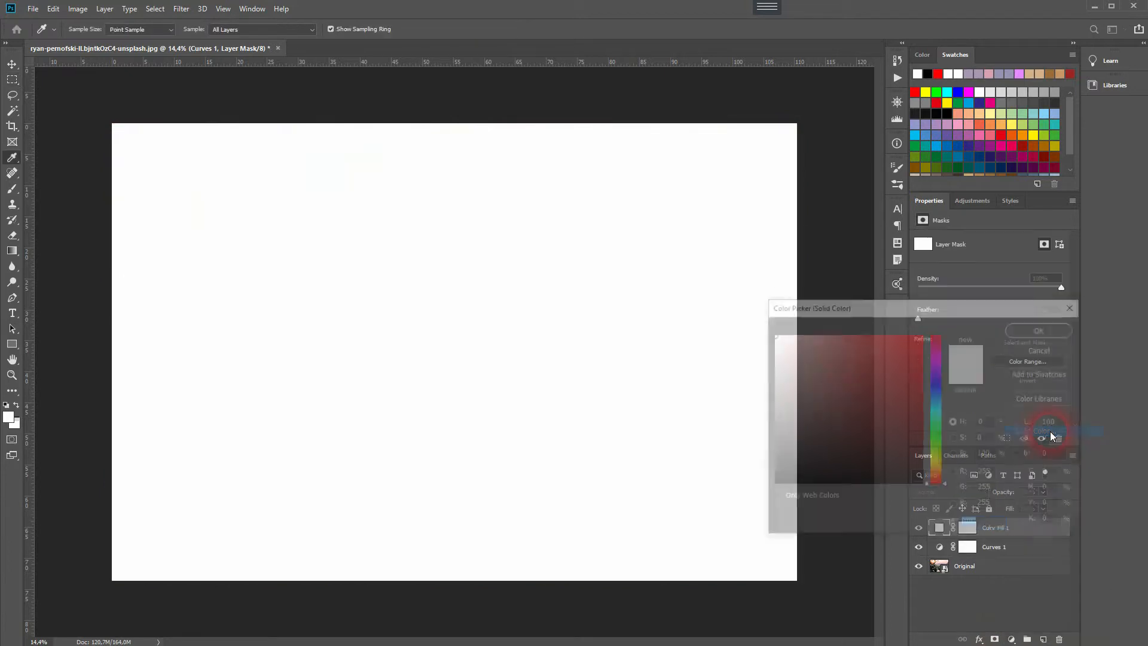
pyautogui.click(935, 446)
pyautogui.moveTo(840, 377); pyautogui.dragTo(790, 339)
pyautogui.click(939, 447)
pyautogui.moveTo(946, 449); pyautogui.dragTo(943, 447)
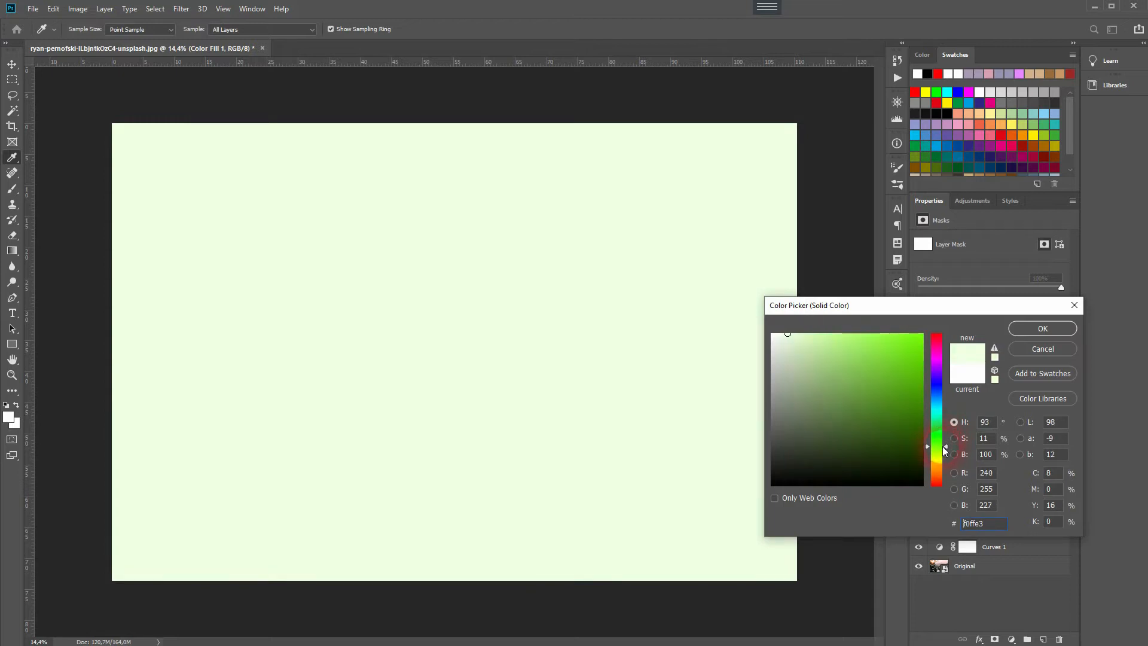
pyautogui.click(1043, 328)
# - Set the color fill layer's blend mode to Darken and toggle its visibility to compare the effect
pyautogui.click(950, 492)
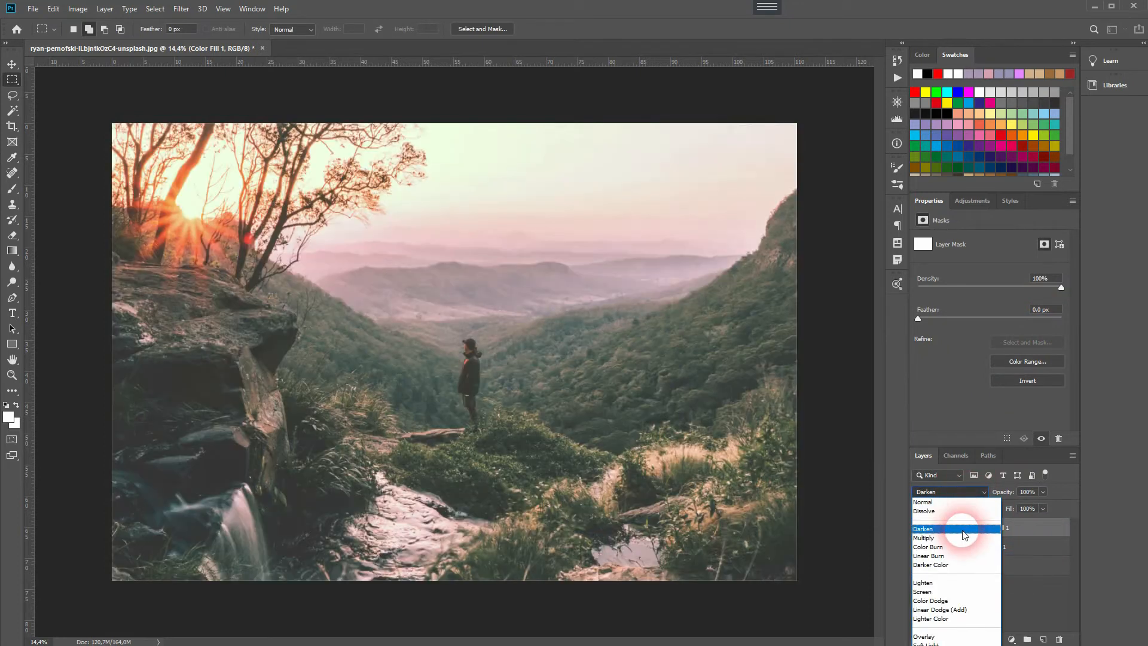
pyautogui.click(963, 529)
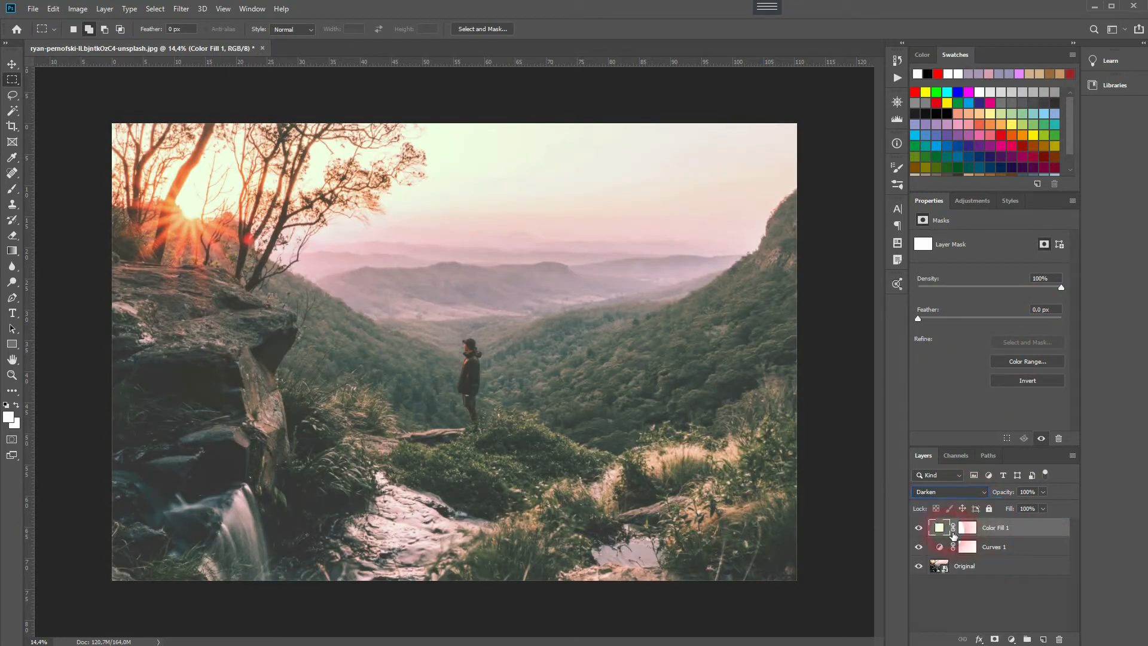
pyautogui.click(920, 528)
pyautogui.click(919, 529)
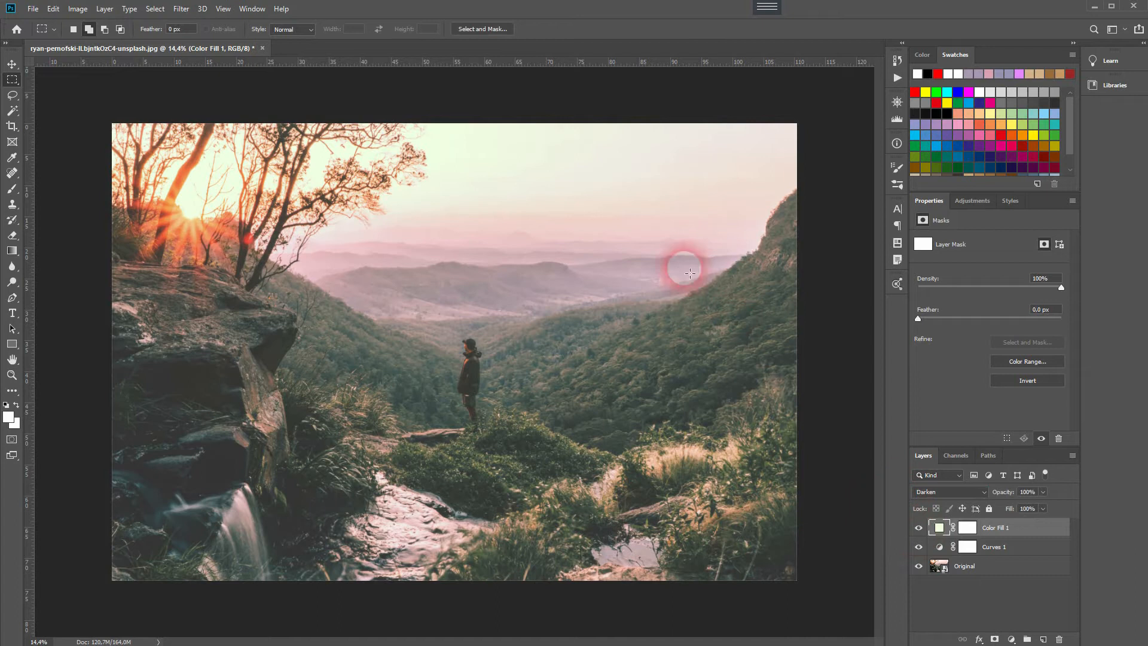
pyautogui.click(918, 529)
pyautogui.click(919, 528)
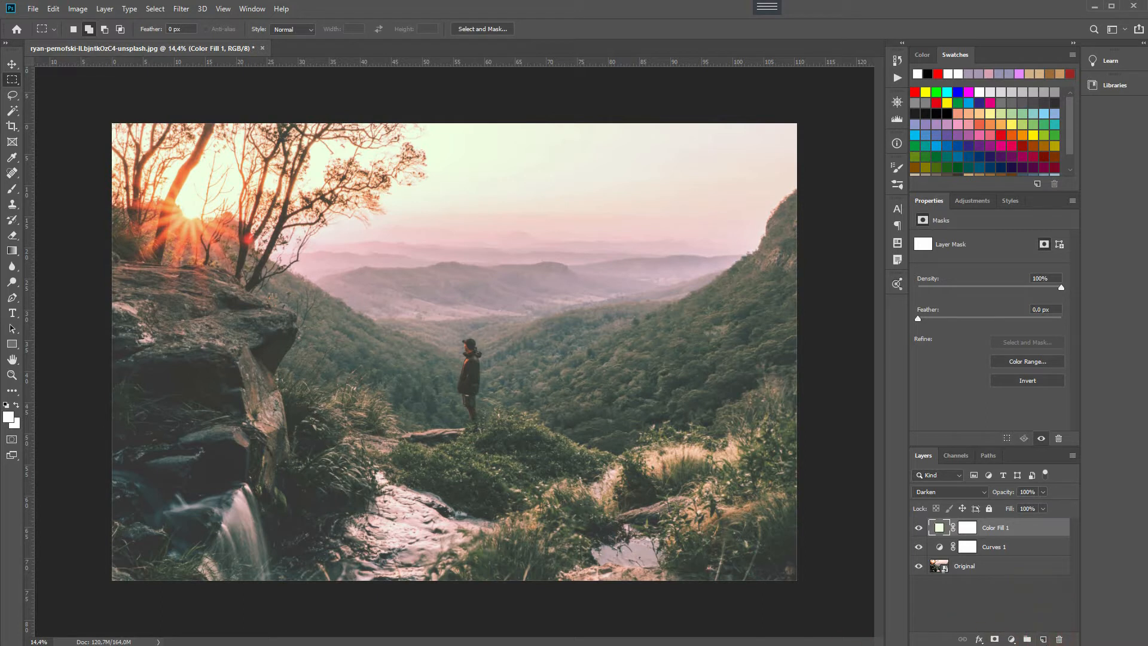
# - Place the wall-795219_1280.jpg texture image so it covers the photo and rename its layer Texture
pyautogui.moveTo(465, 397); pyautogui.dragTo(797, 351)
pyautogui.press('m')
pyautogui.doubleClick(986, 527)
pyautogui.write('Texture')
pyautogui.press('Return')
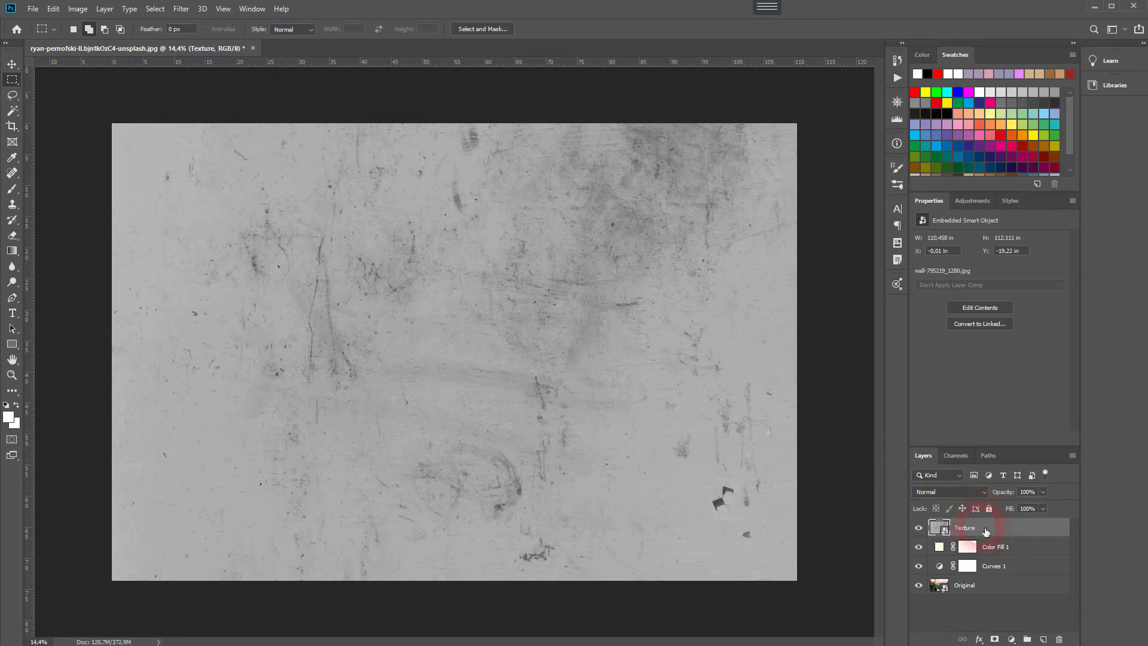
# - Set the Texture layer's blend mode to Overlay and its opacity to 15%, toggling its visibility to compare
pyautogui.click(927, 489)
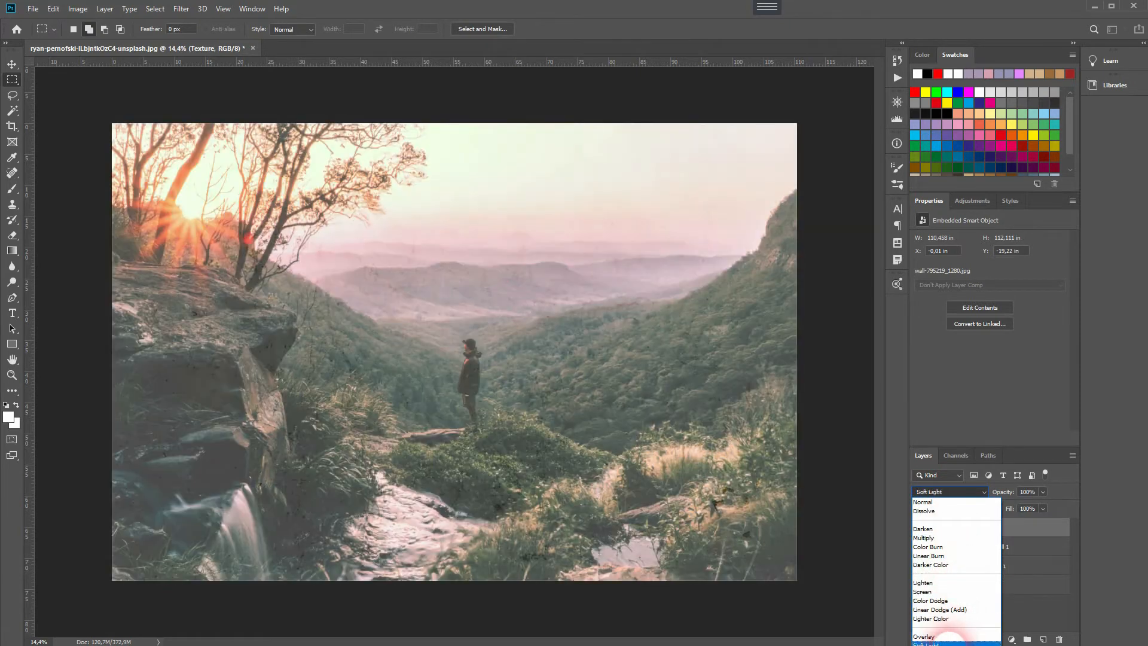
pyautogui.click(944, 636)
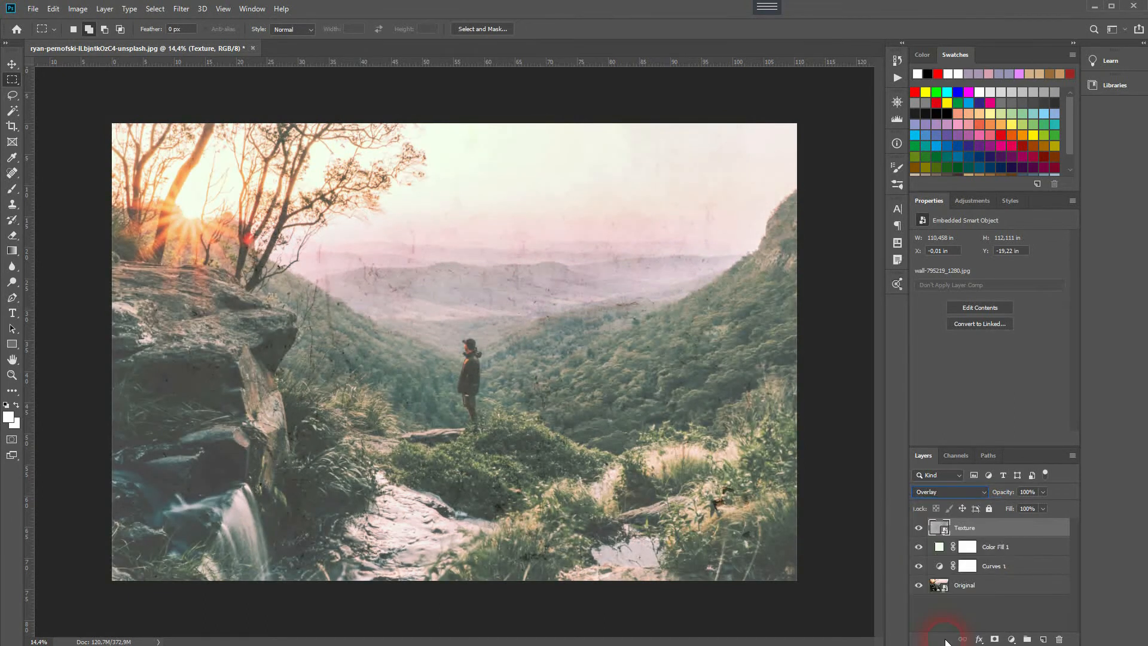
pyautogui.moveTo(1007, 492); pyautogui.dragTo(964, 496)
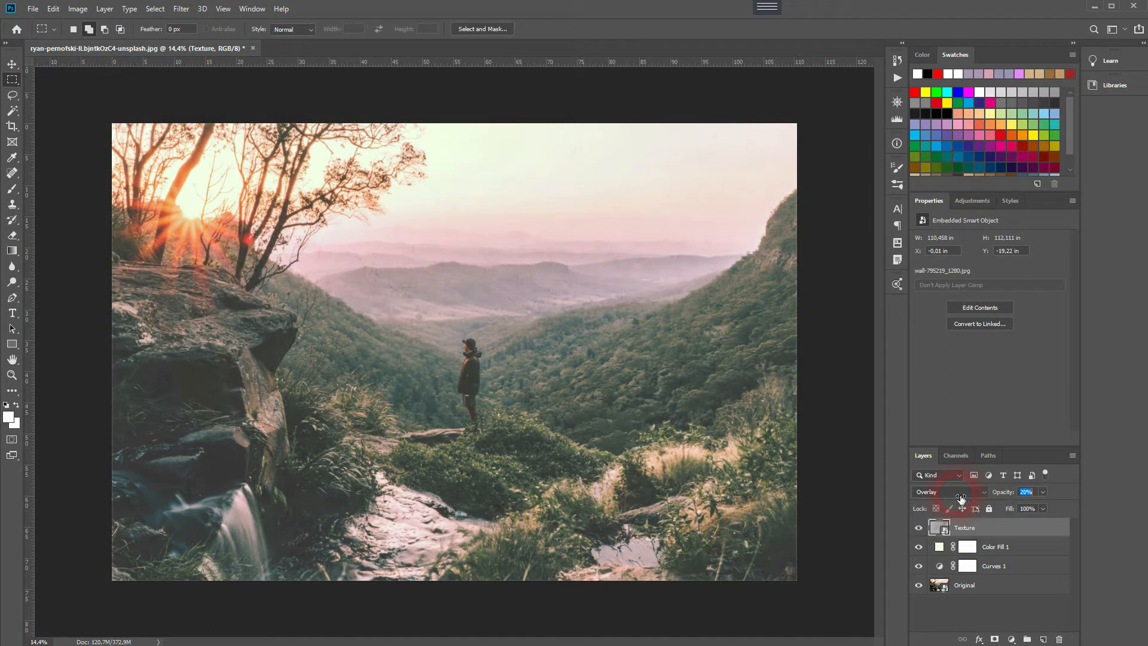
pyautogui.click(919, 527)
pyautogui.click(918, 527)
pyautogui.click(919, 527)
pyautogui.click(918, 527)
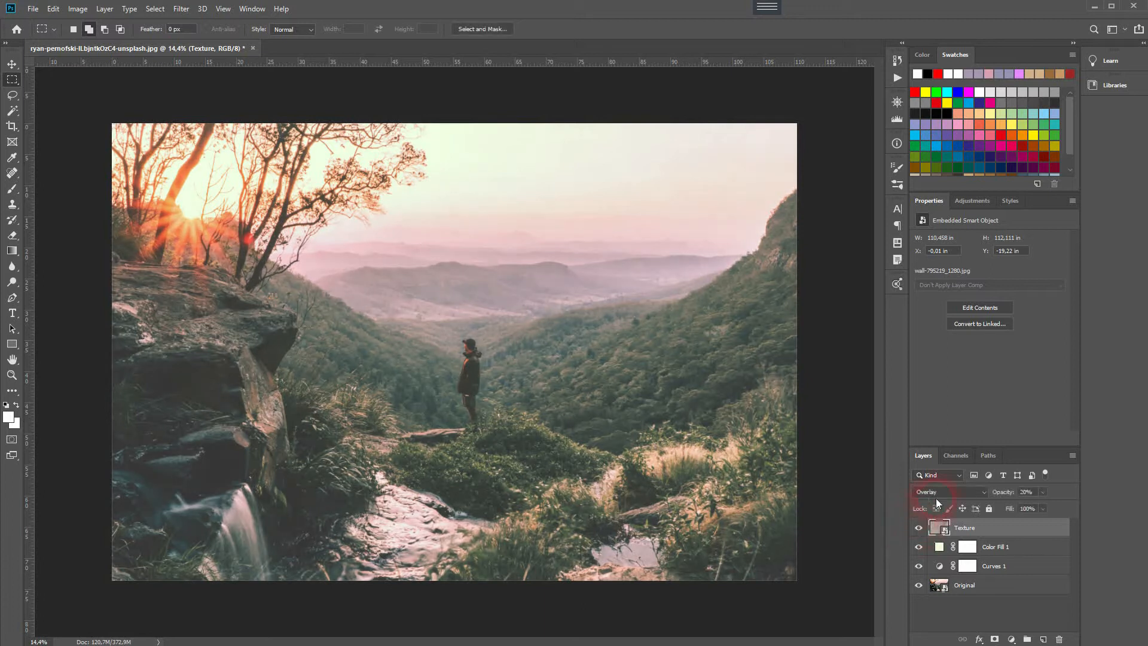
pyautogui.moveTo(1005, 494); pyautogui.dragTo(1001, 497)
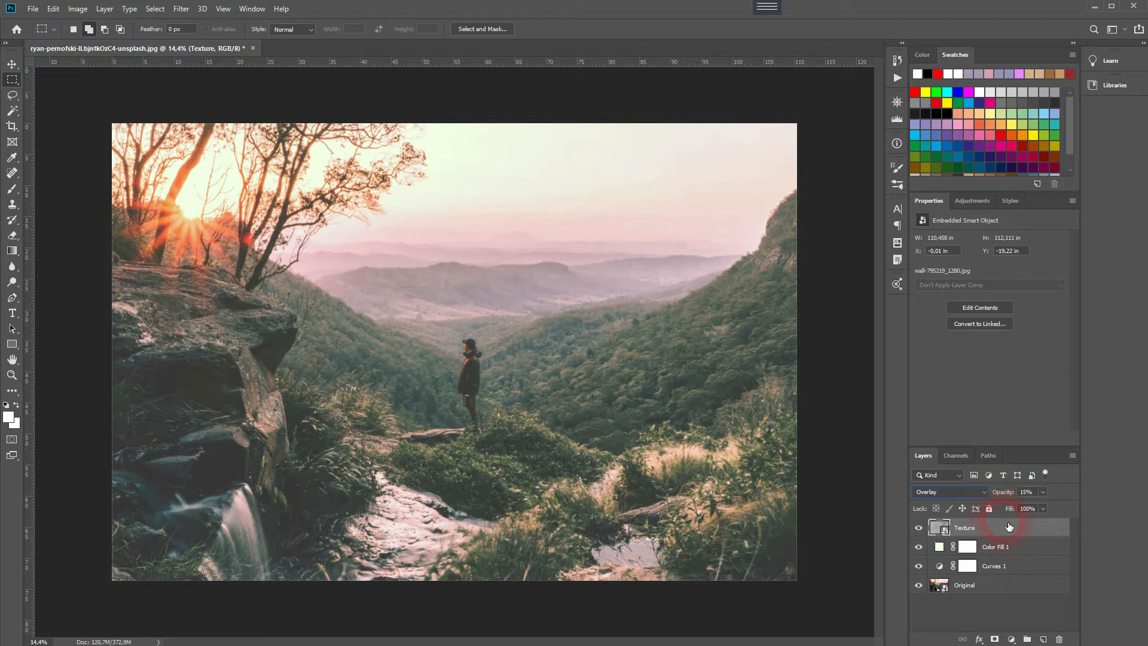
# - Refine the Curves 1 adjustment by lowering the black point slightly and setting the shadow point to input 63, output 74
pyautogui.click(1008, 574)
pyautogui.click(951, 371)
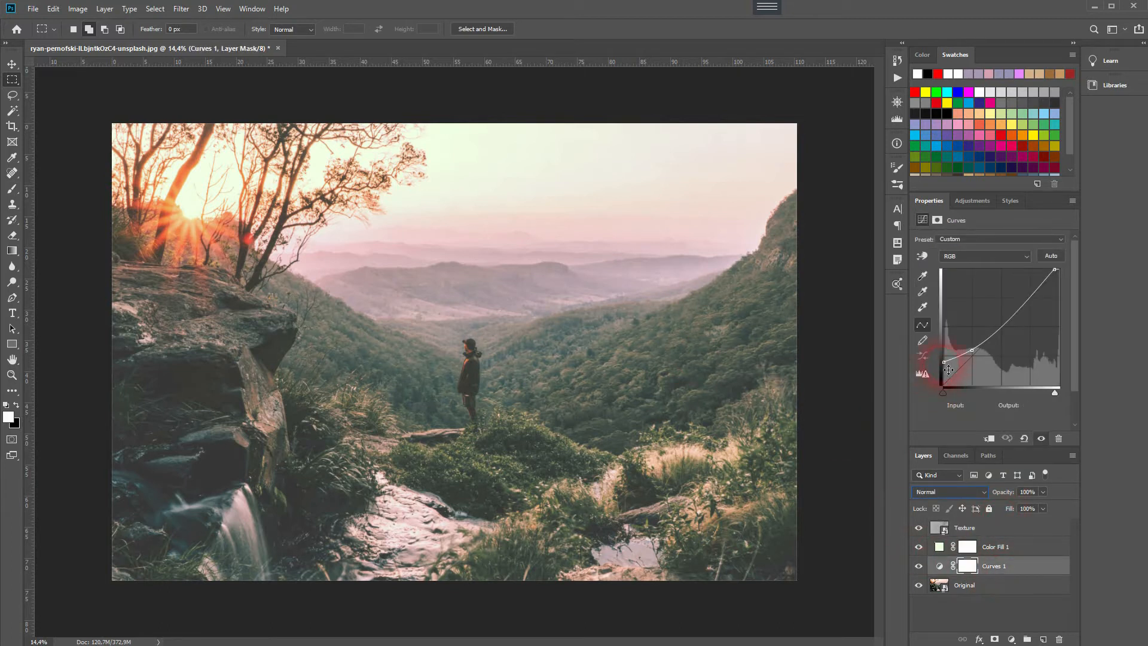
pyautogui.moveTo(944, 364); pyautogui.dragTo(976, 357)
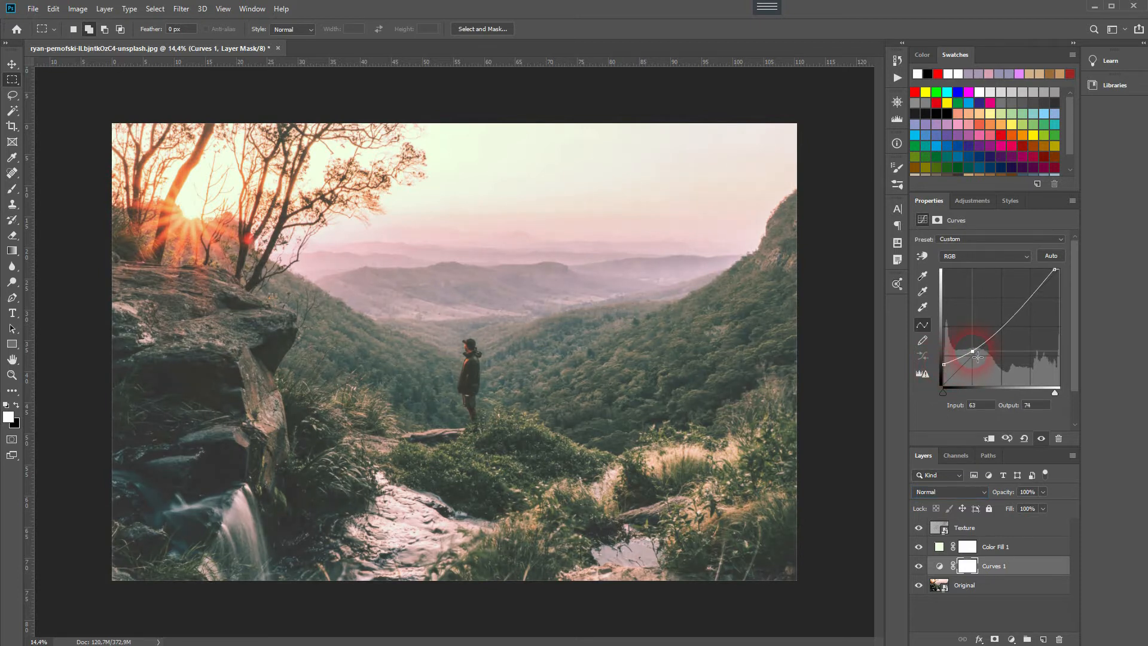
pyautogui.click(975, 578)
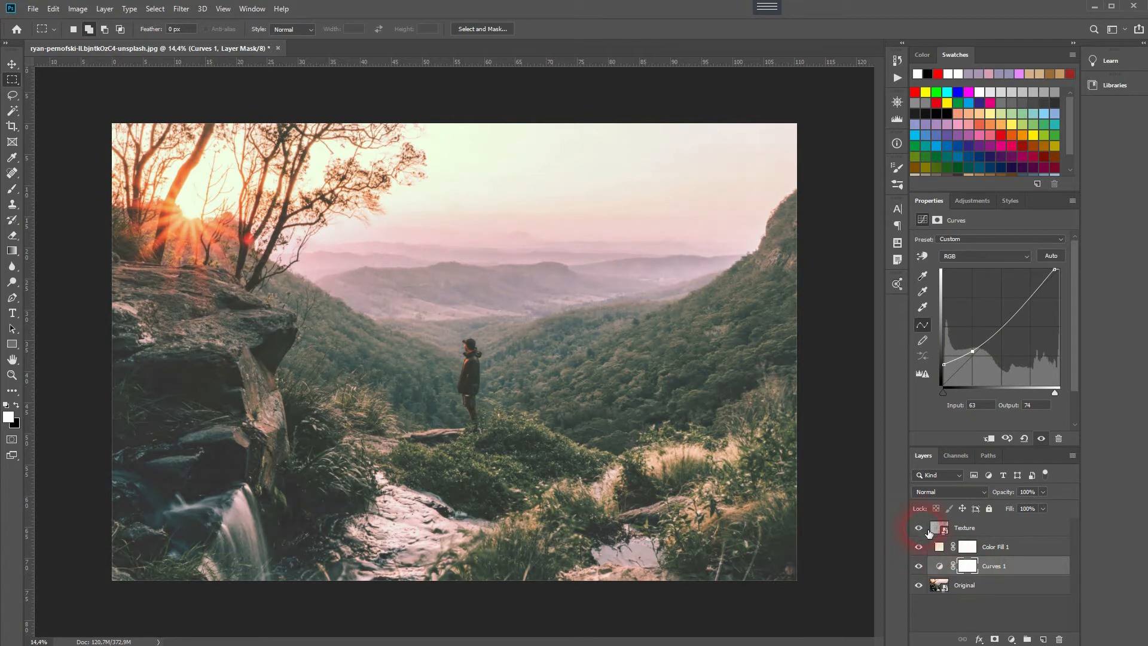
pyautogui.keyDown('alt'); pyautogui.click(921, 587); pyautogui.keyUp('alt')
pyautogui.keyDown('alt'); pyautogui.click(921, 588); pyautogui.keyUp('alt')
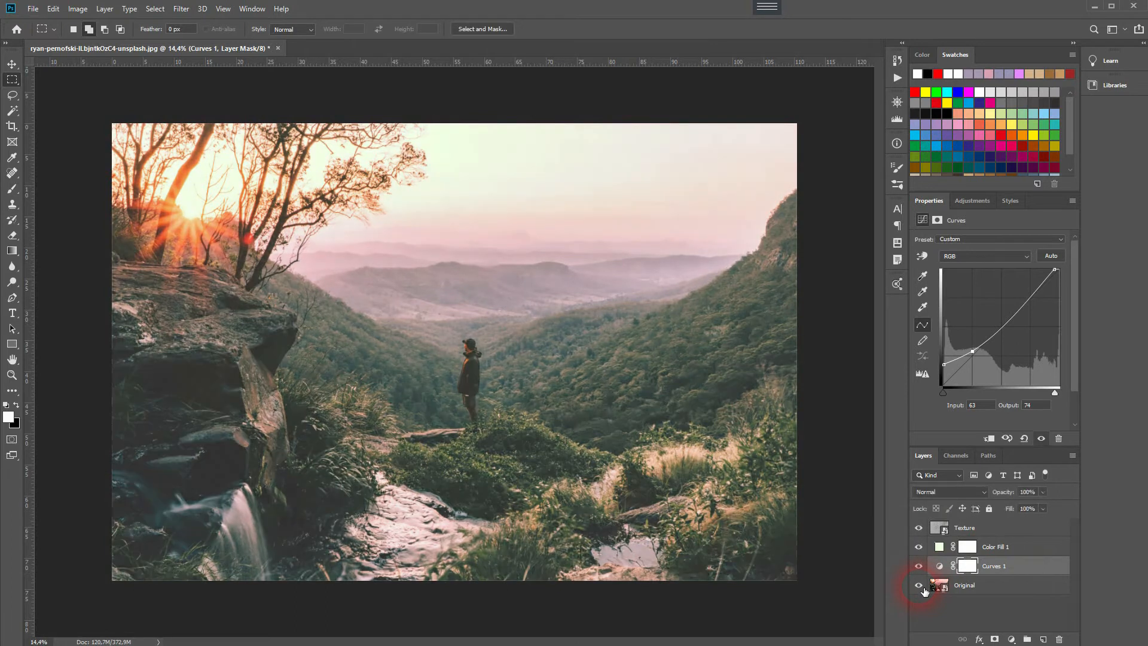
# - Create a new empty layer above the Texture layer and name it Frame
pyautogui.click(997, 527)
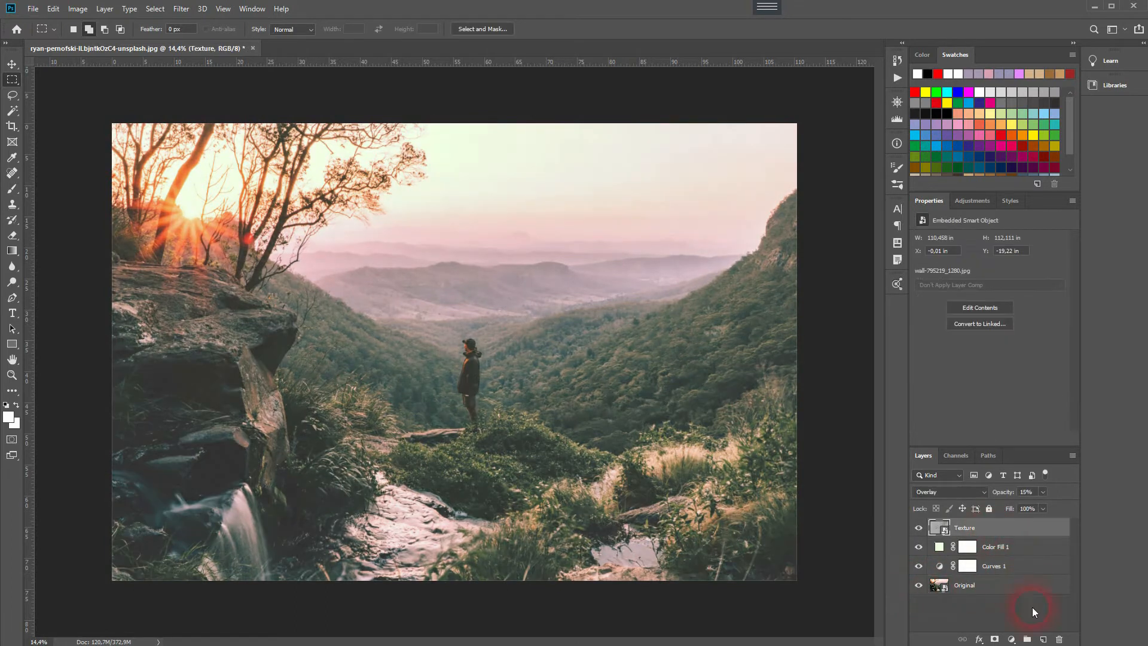
pyautogui.click(1044, 638)
pyautogui.doubleClick(963, 527)
pyautogui.write('Frame')
pyautogui.press('Return')
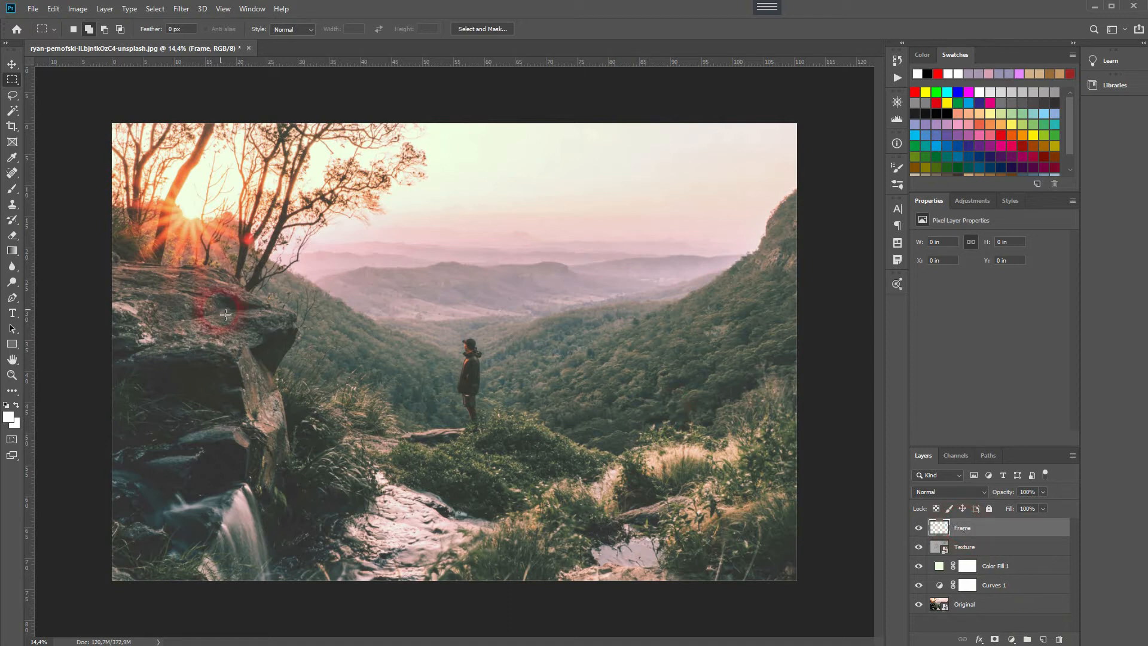
# - Select the entire canvas with the Rectangular Marquee tool
pyautogui.moveTo(12, 83); pyautogui.dragTo(71, 82)
pyautogui.click(73, 83)
pyautogui.moveTo(112, 124); pyautogui.dragTo(819, 584)
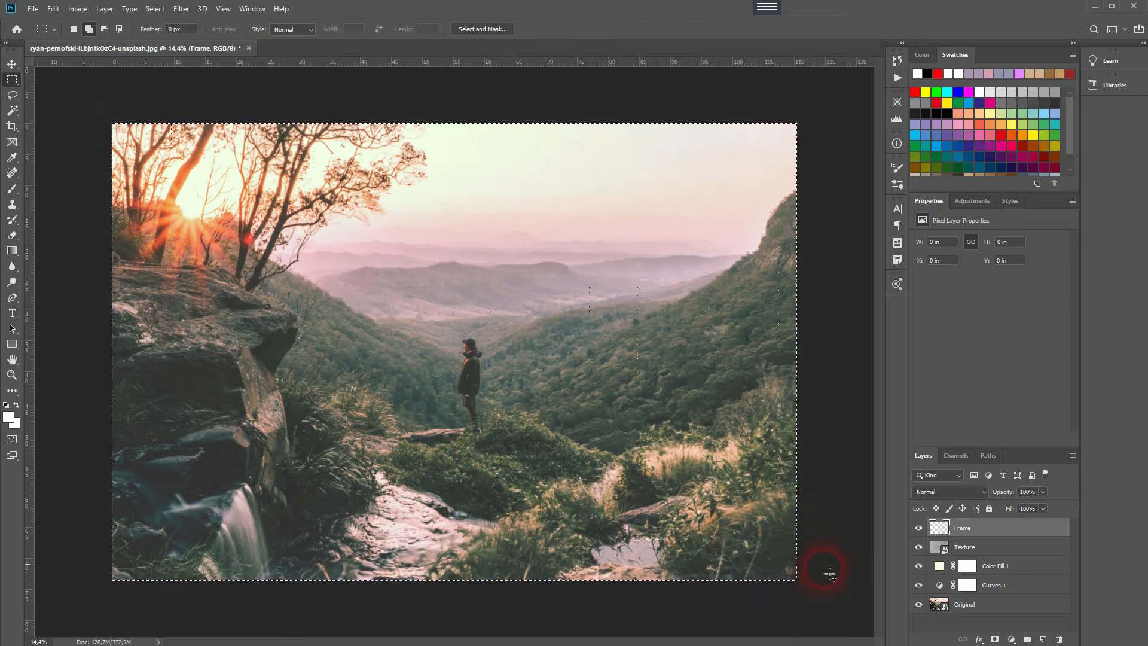
# - Try a 50 px white stroke inside the selection on the Frame layer and undo it
pyautogui.rightClick(501, 279)
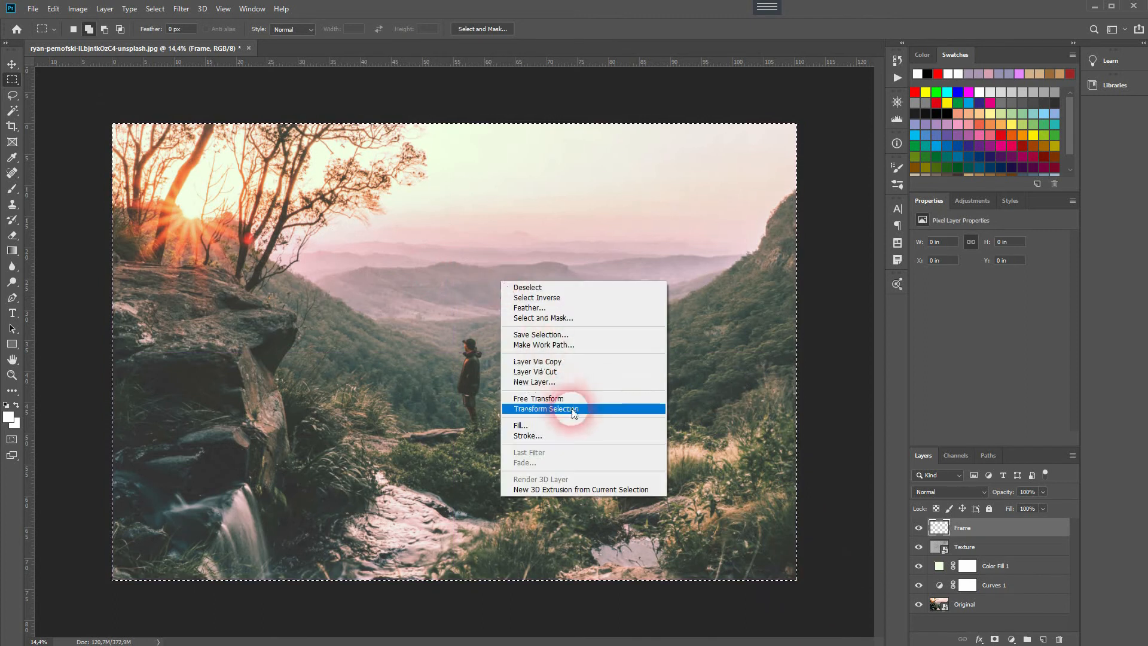
pyautogui.click(586, 433)
pyautogui.click(335, 236)
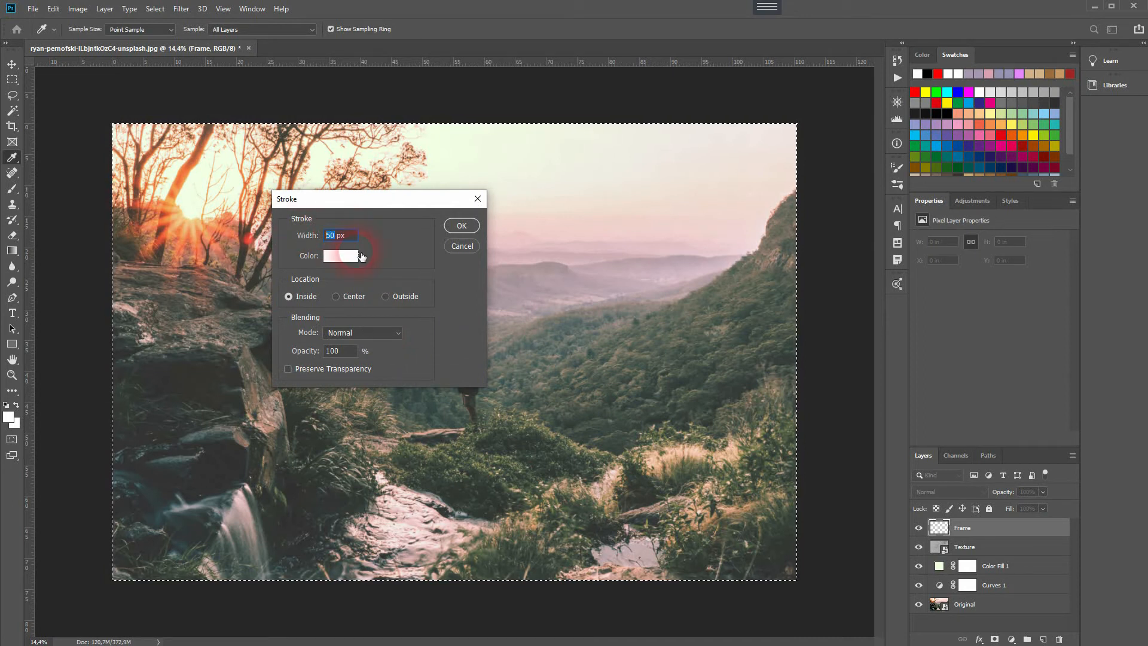
pyautogui.click(338, 256)
pyautogui.moveTo(805, 390); pyautogui.dragTo(767, 329)
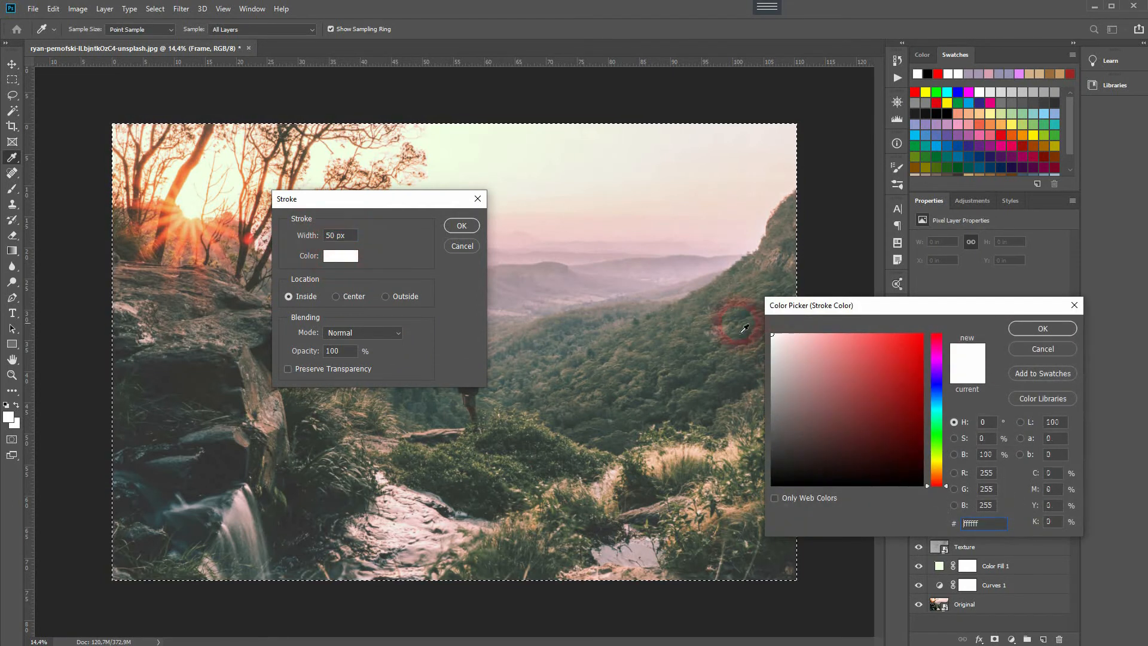
pyautogui.click(1042, 333)
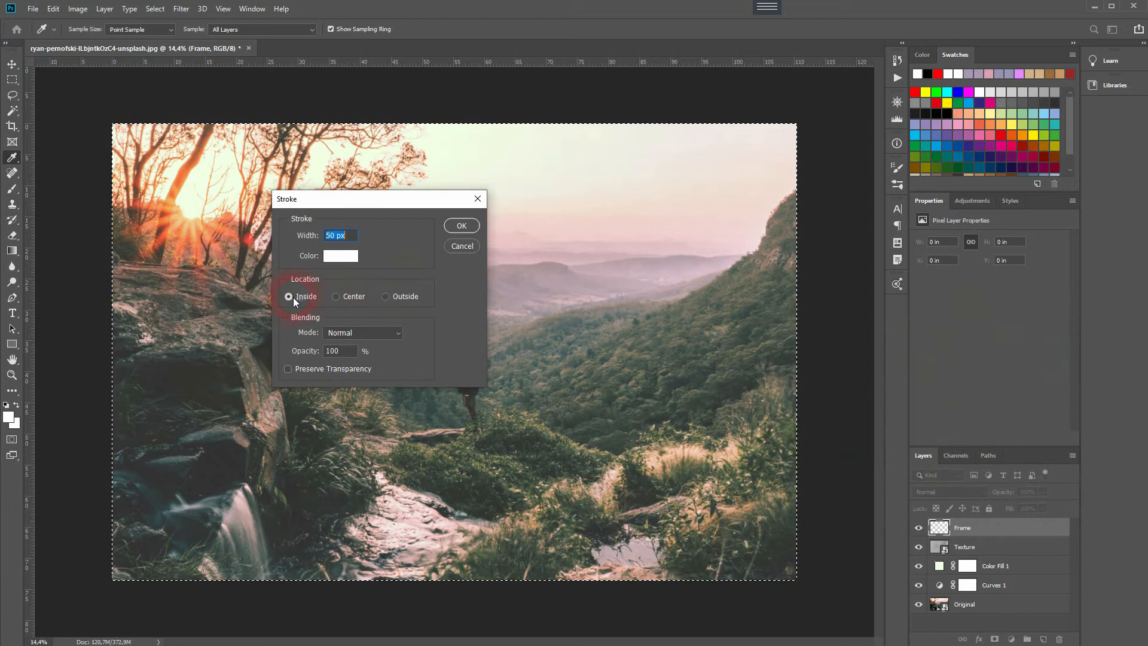
pyautogui.click(461, 226)
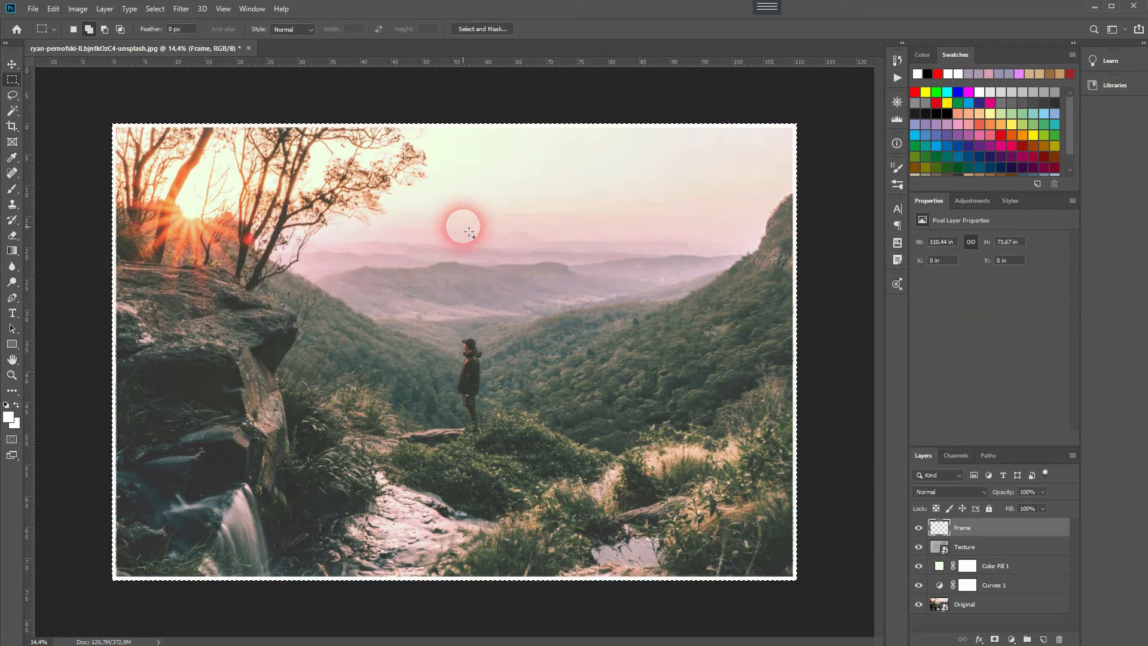
pyautogui.hotkey('ctrl', 'z')
# - Stroke the inside of the canvas selection with a 100 px white border on the Frame layer and deselect
pyautogui.rightClick(483, 261)
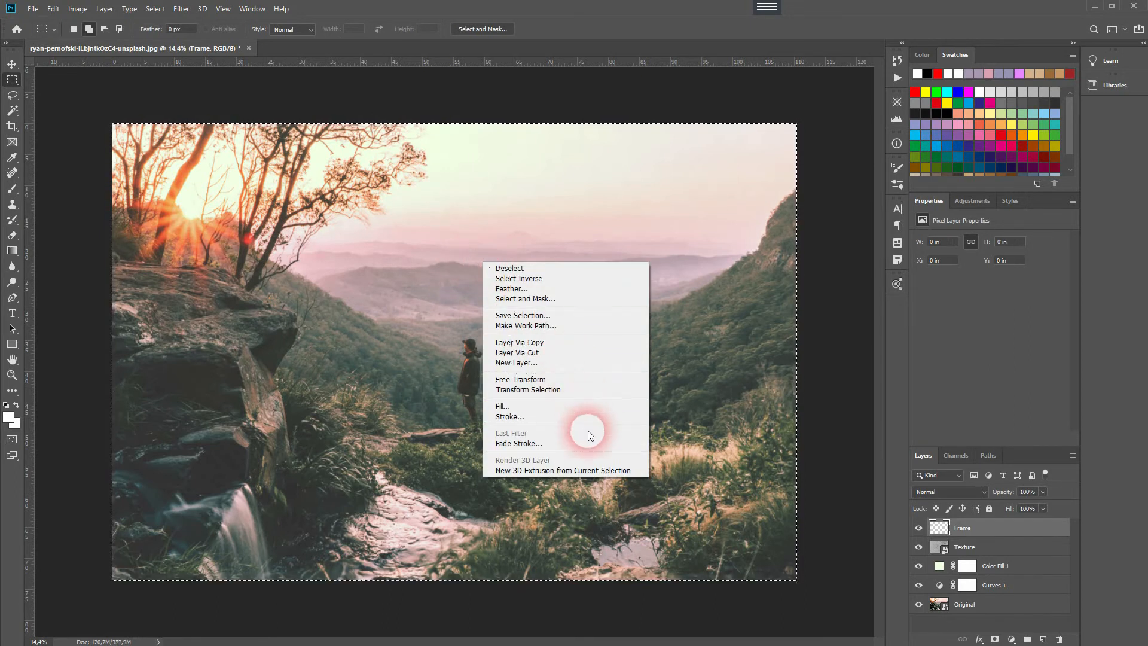
pyautogui.click(580, 415)
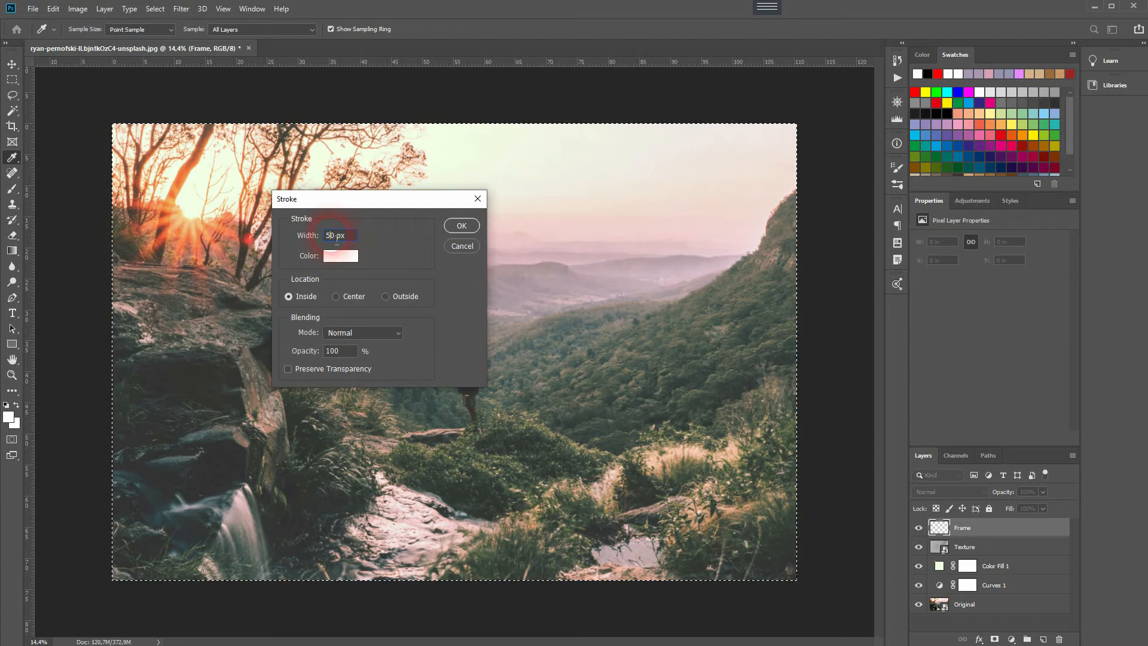
pyautogui.write('100')
pyautogui.click(453, 226)
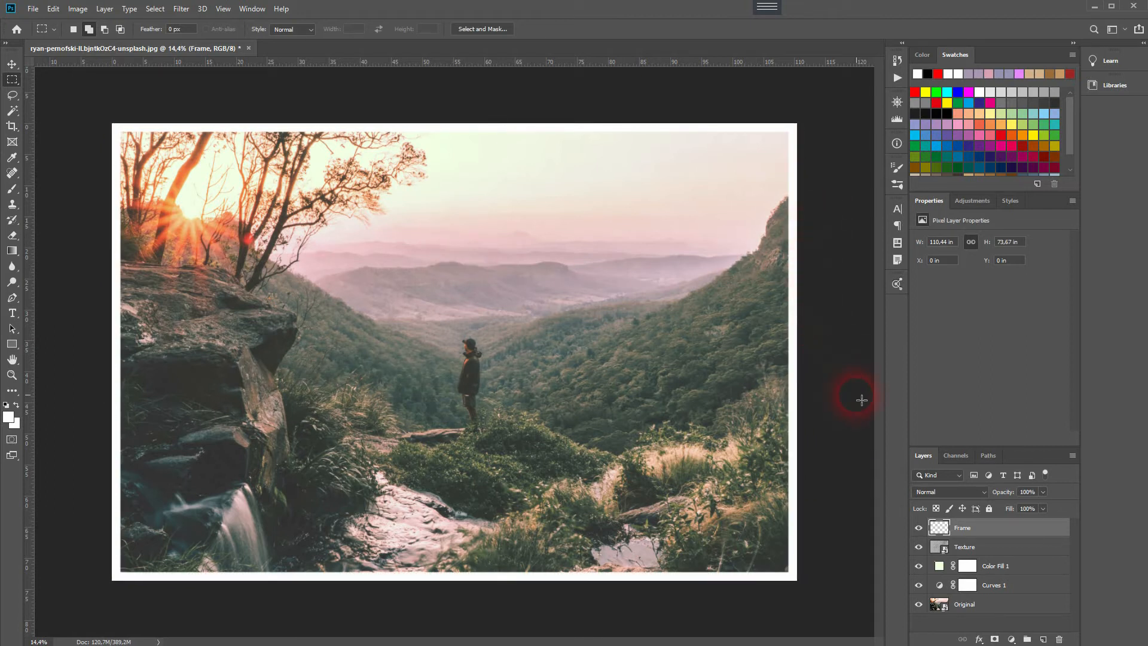
# - Add a Pattern Overlay effect to the Frame layer through its blending options
pyautogui.rightClick(969, 532)
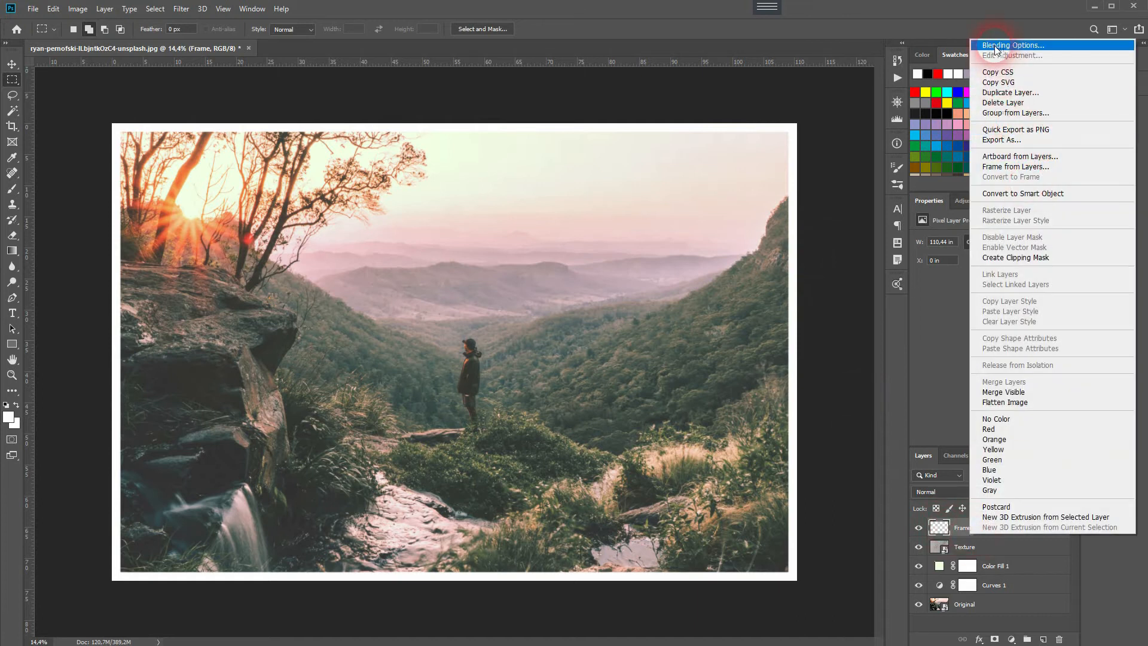
pyautogui.click(822, 325)
pyautogui.scroll(4, 801, 308)
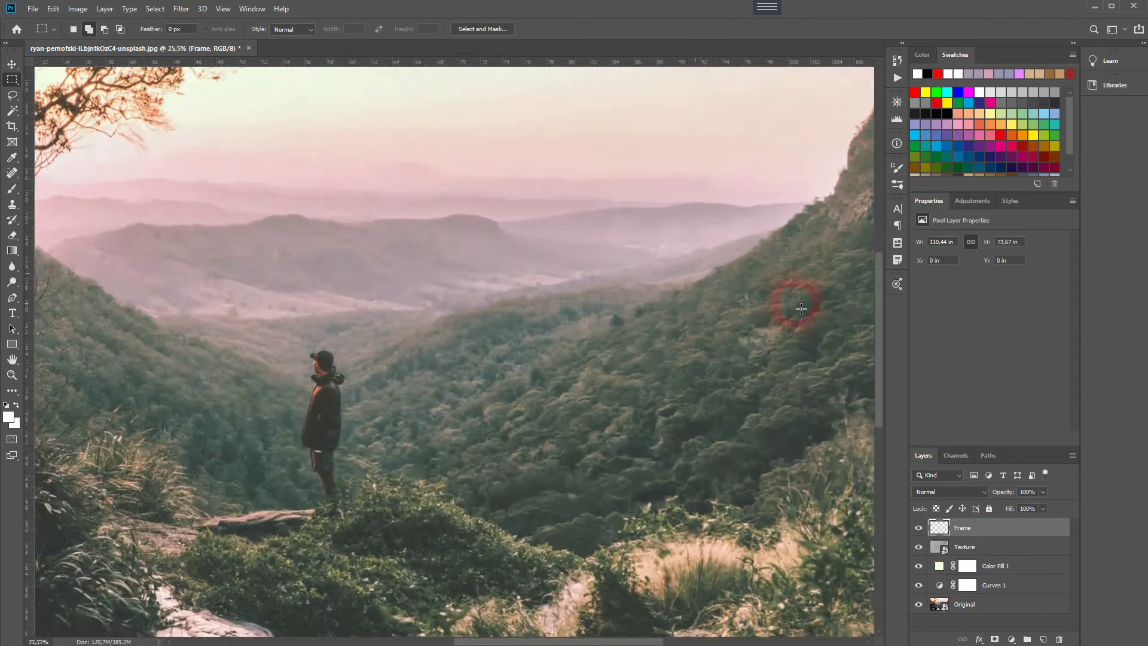
pyautogui.scroll(5, 801, 308)
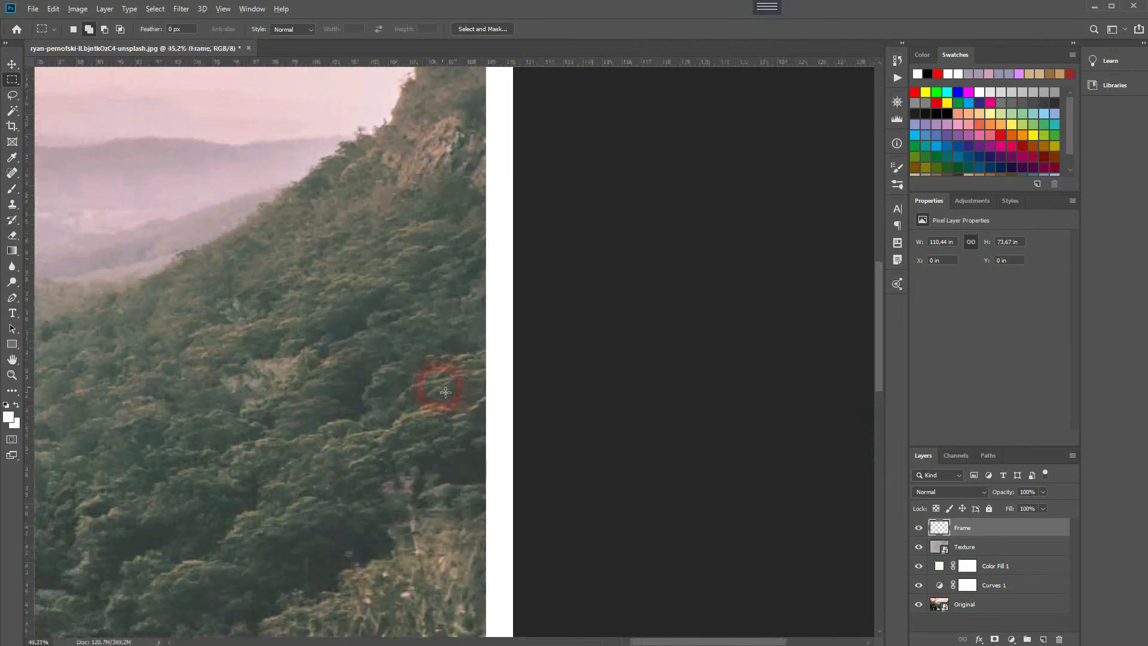
pyautogui.scroll(6, 500, 361)
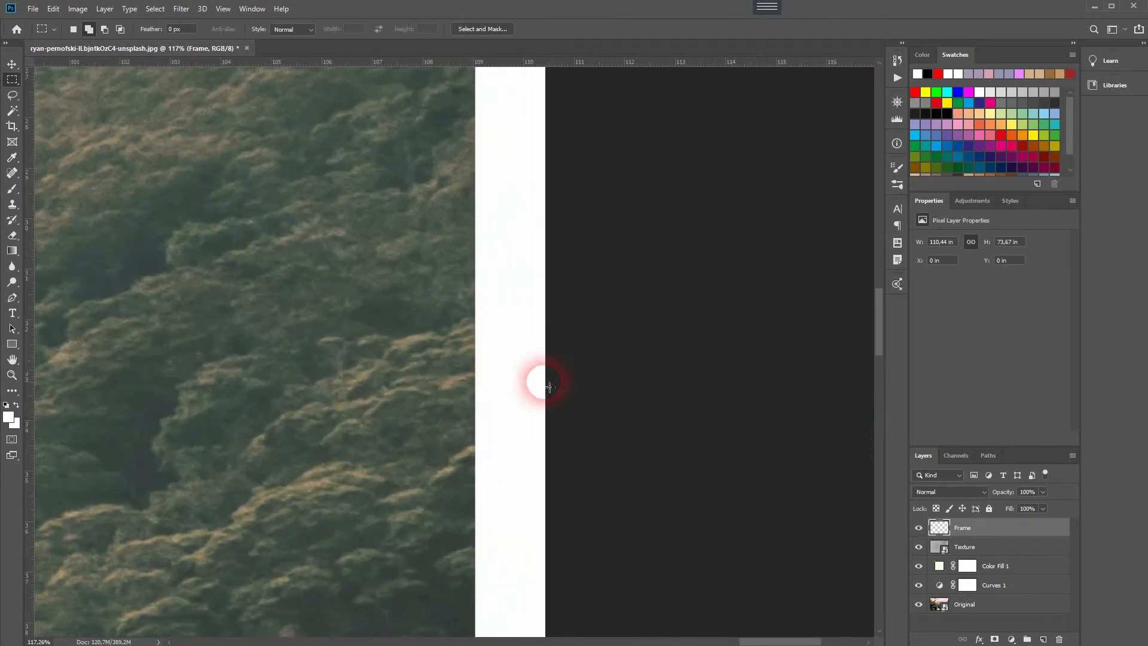
pyautogui.rightClick(991, 528)
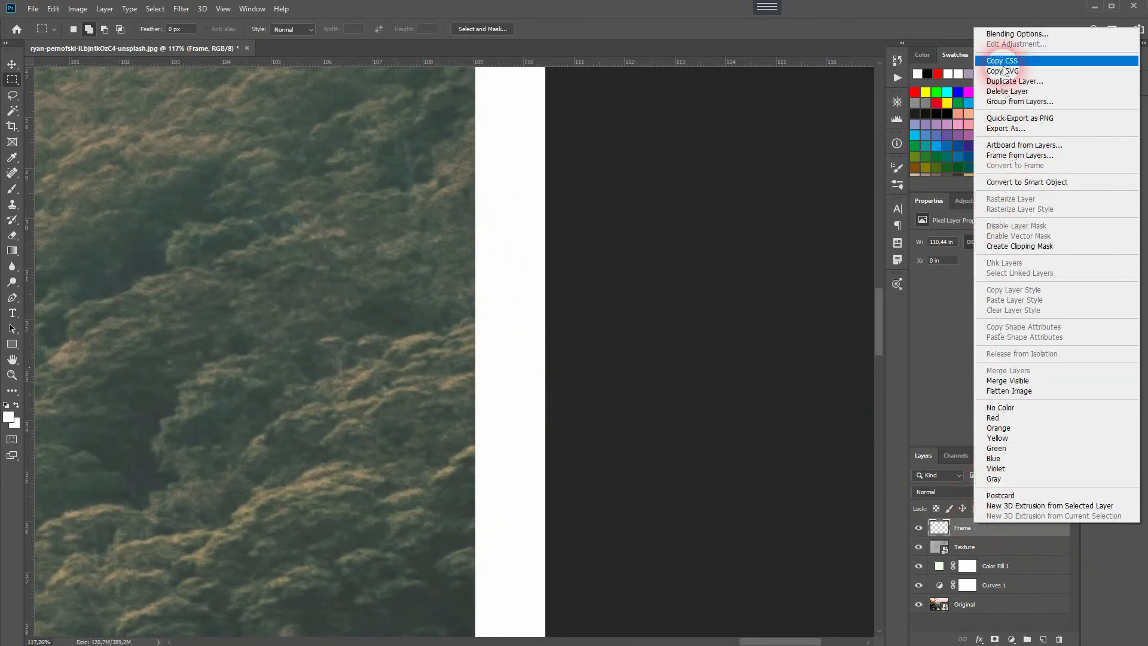
pyautogui.click(1010, 34)
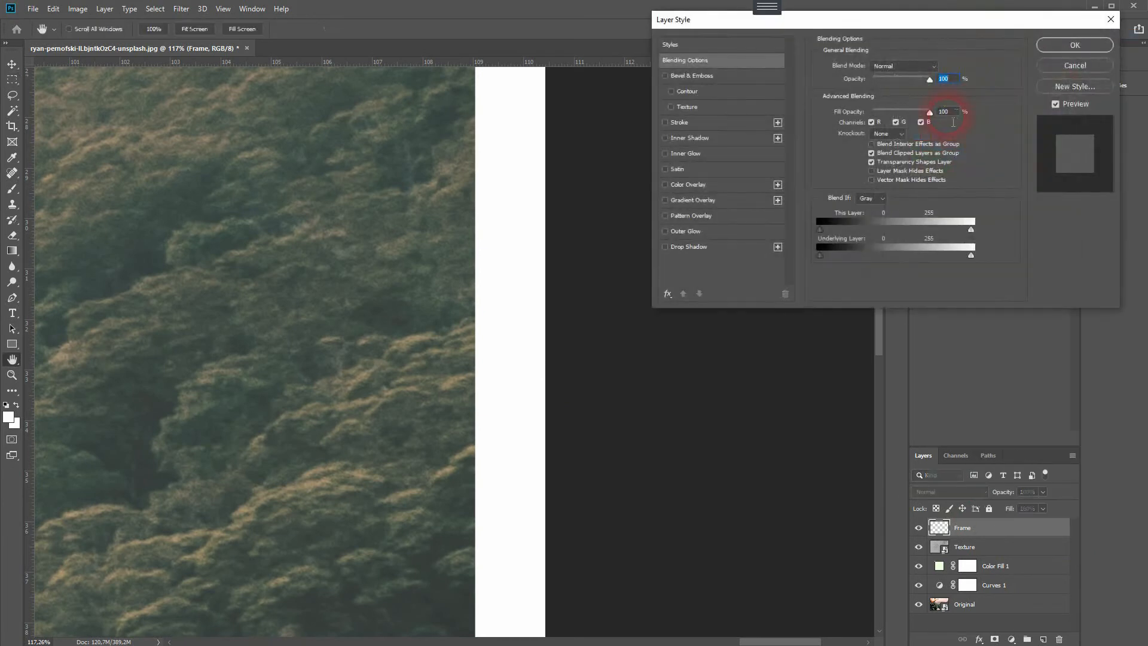
pyautogui.click(695, 216)
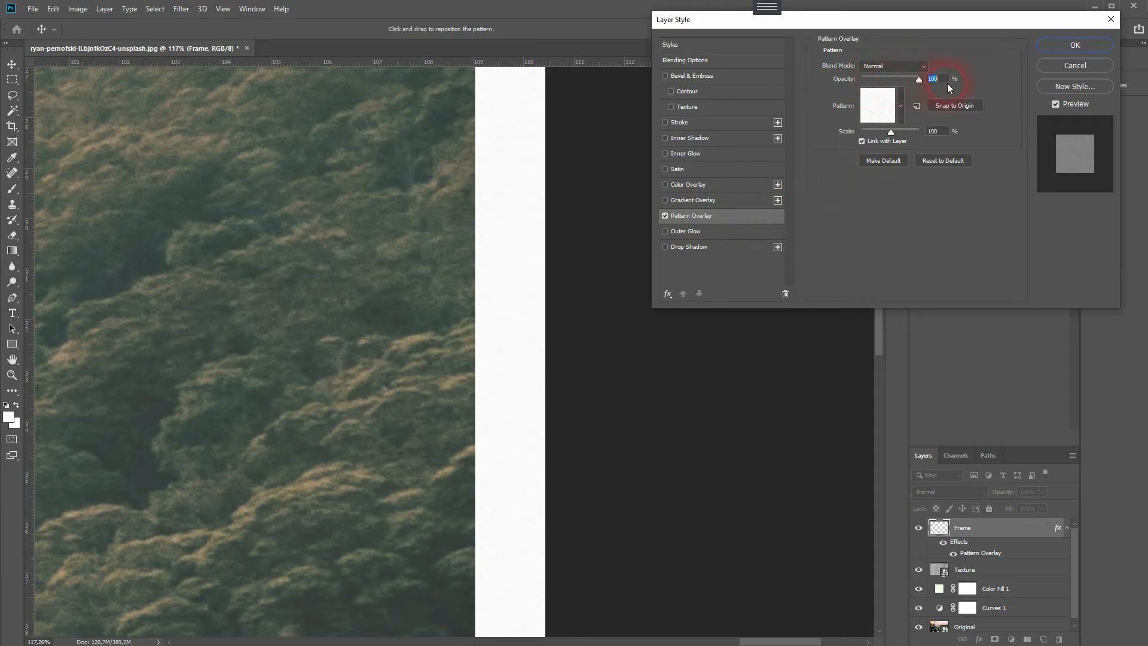
# - Choose the 64 by 64 pixel Noise pattern for the Frame layer's Pattern Overlay
pyautogui.press('alt')
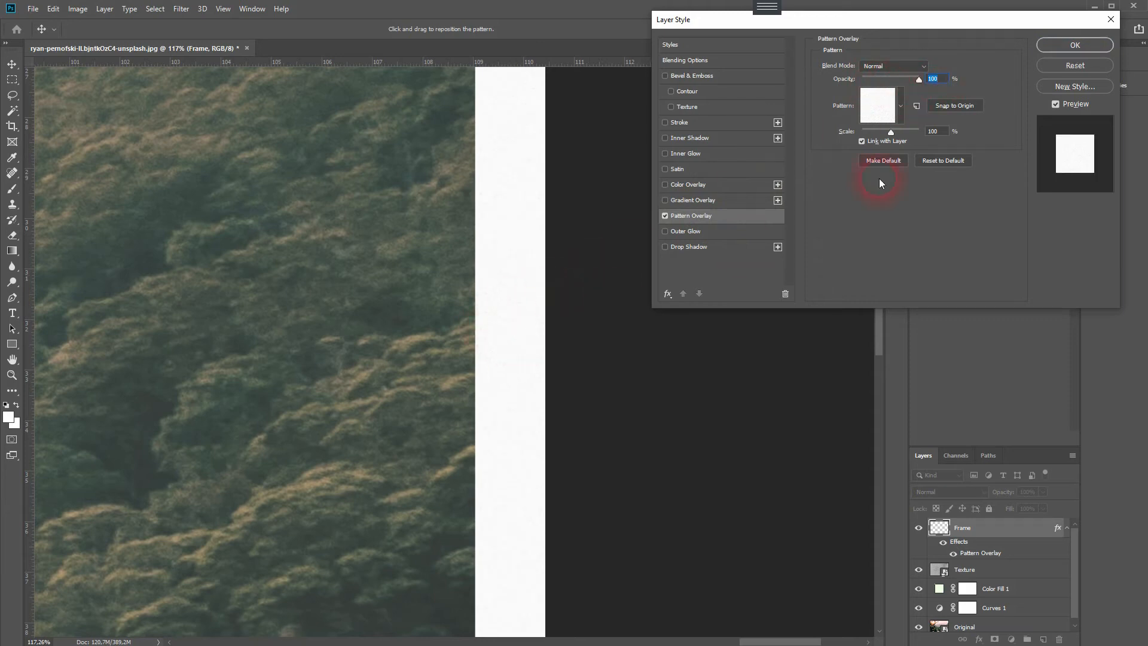
pyautogui.click(902, 106)
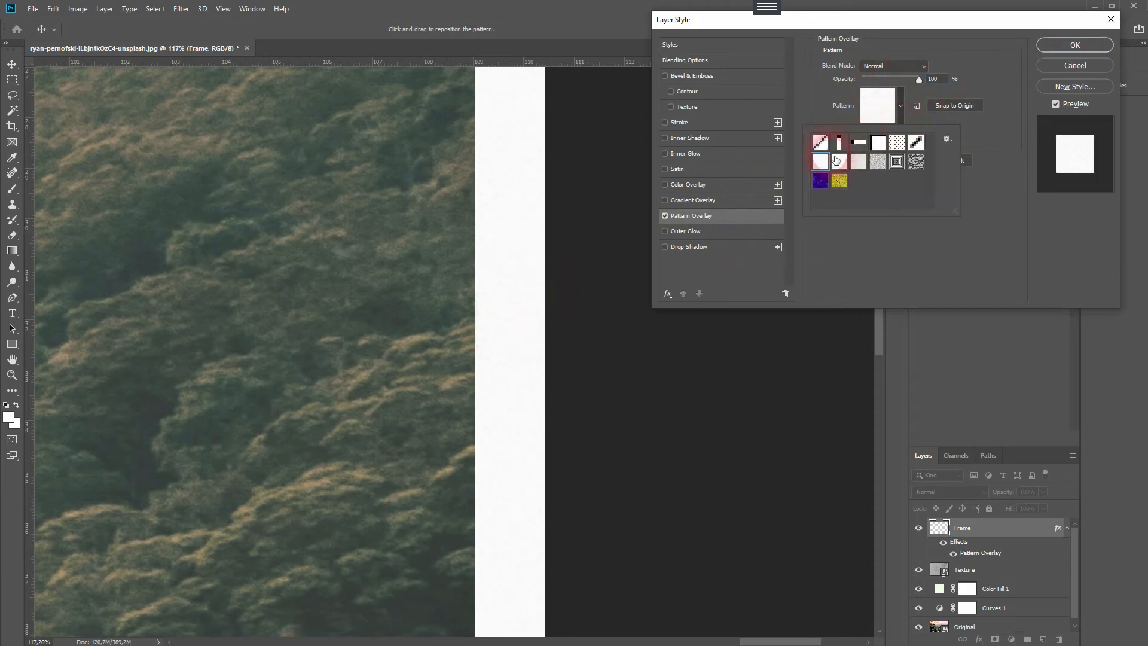
pyautogui.click(947, 139)
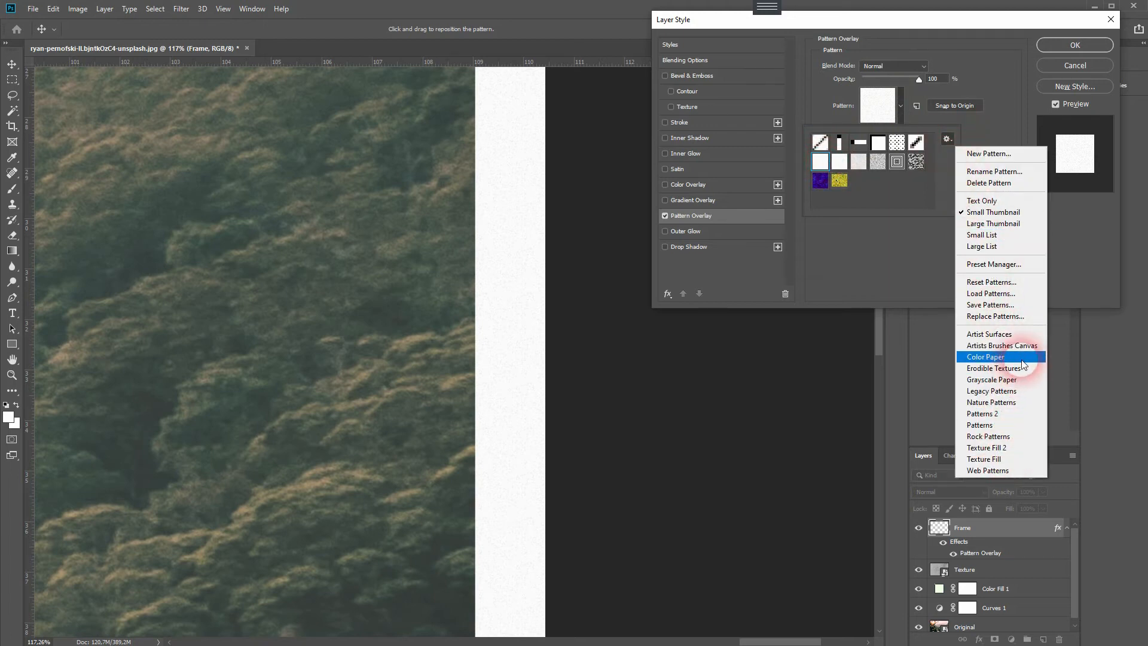
pyautogui.click(823, 162)
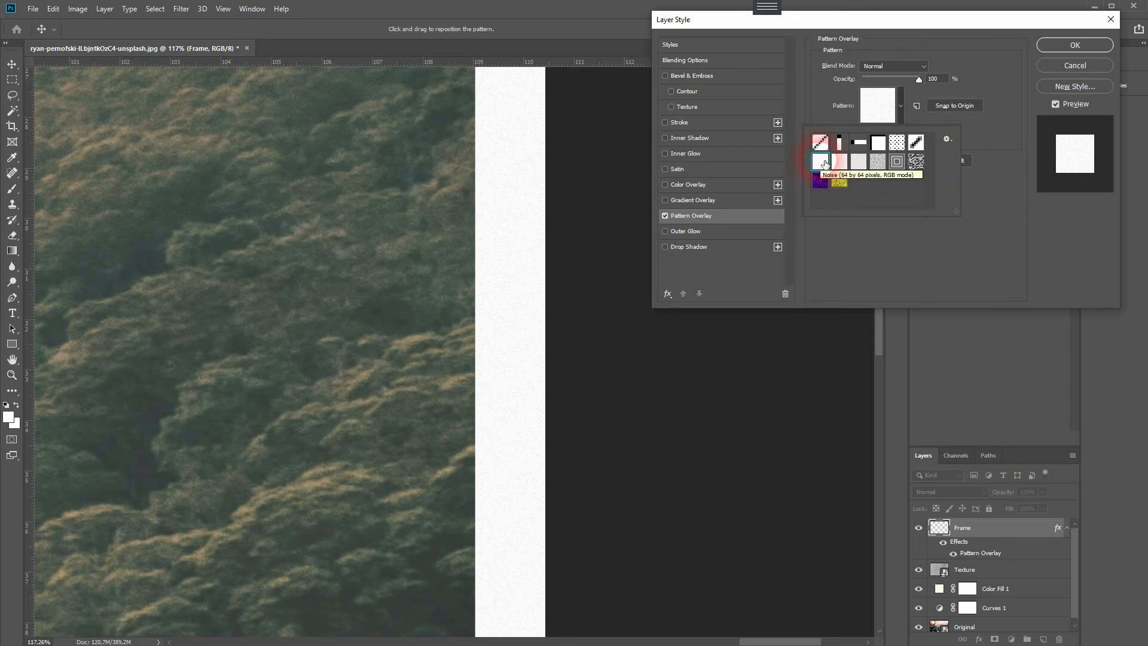
# - Reduce the Pattern Overlay's opacity, keeping the Normal blend mode, and apply the layer style
pyautogui.moveTo(919, 79); pyautogui.dragTo(875, 86)
pyautogui.click(899, 66)
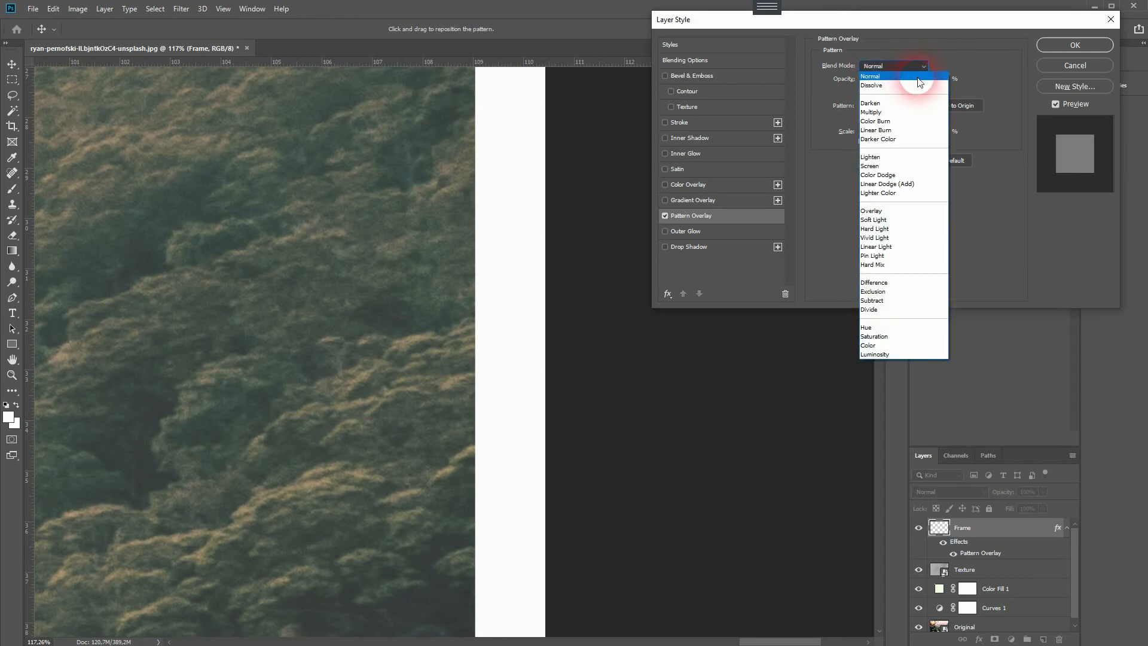
pyautogui.click(918, 77)
pyautogui.click(1092, 46)
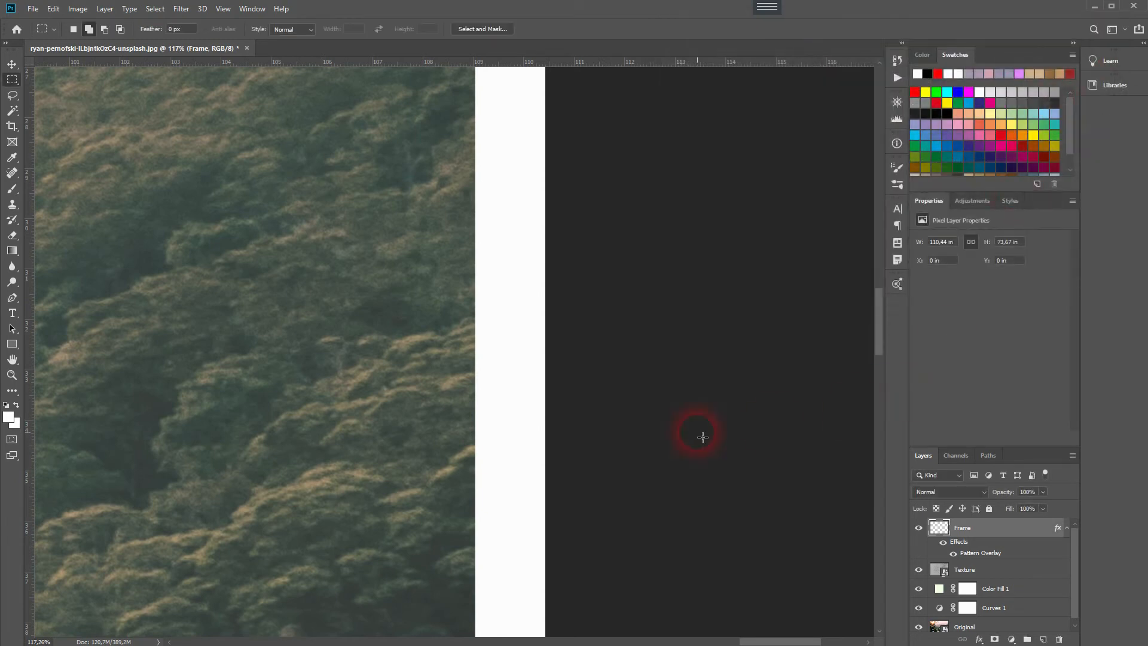
# - Examine the paper texture on the white frame up close and compare the whole edited image with the Original layer alone
pyautogui.scroll(10, 543, 288)
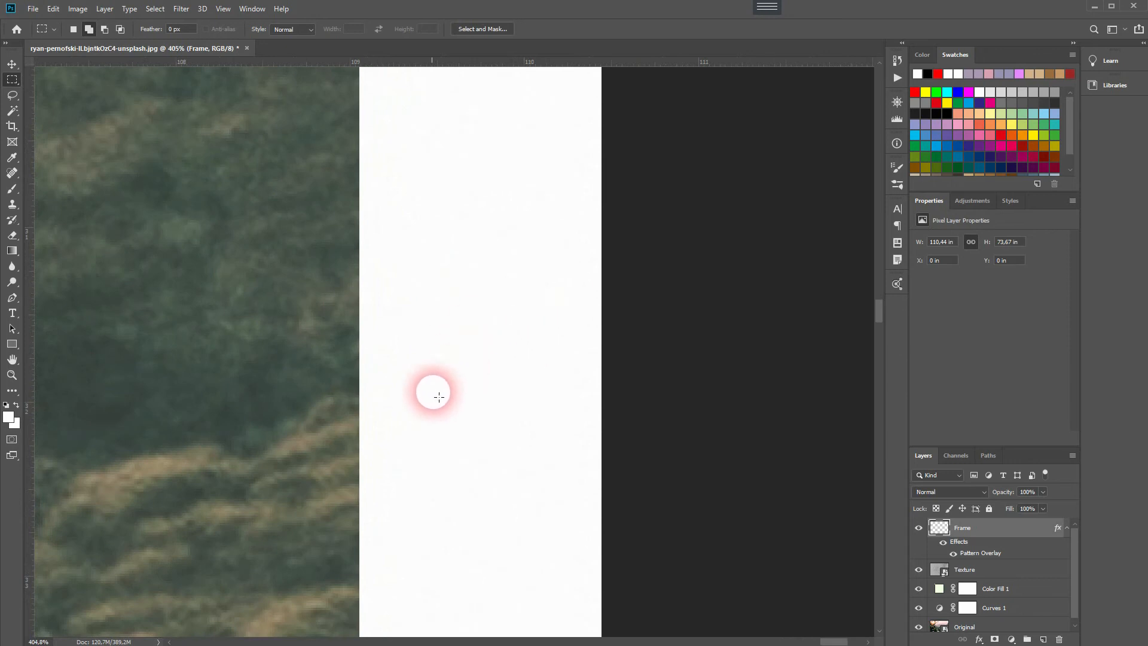
pyautogui.hotkey('ctrl', '0')
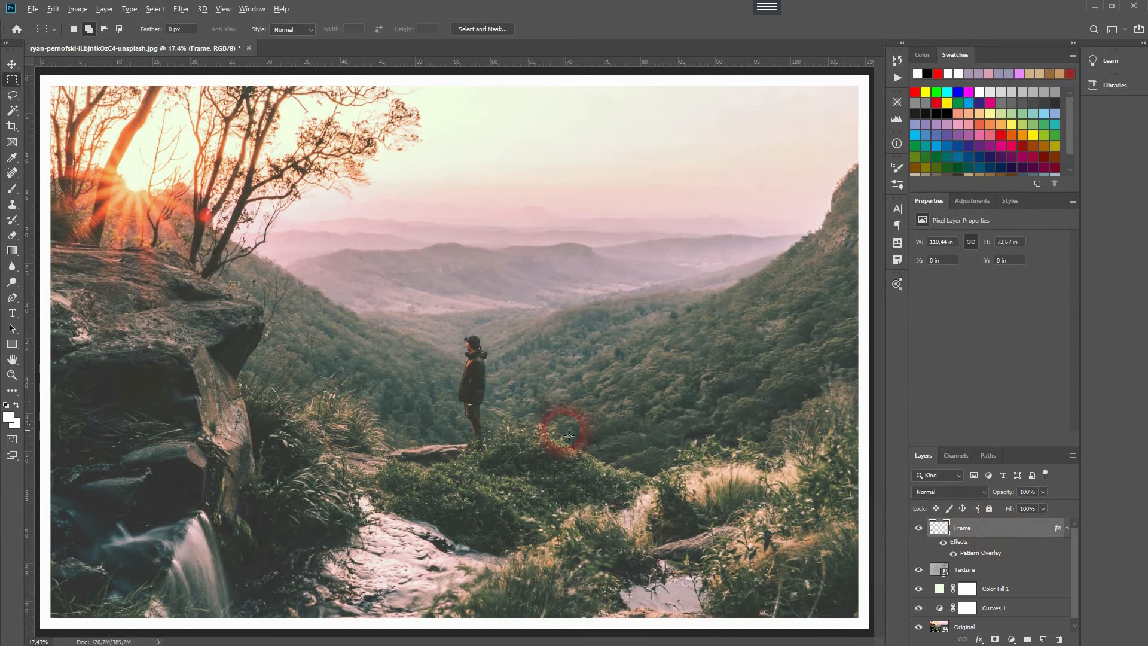
pyautogui.scroll(-1, 567, 431)
pyautogui.scroll(-1, 956, 601)
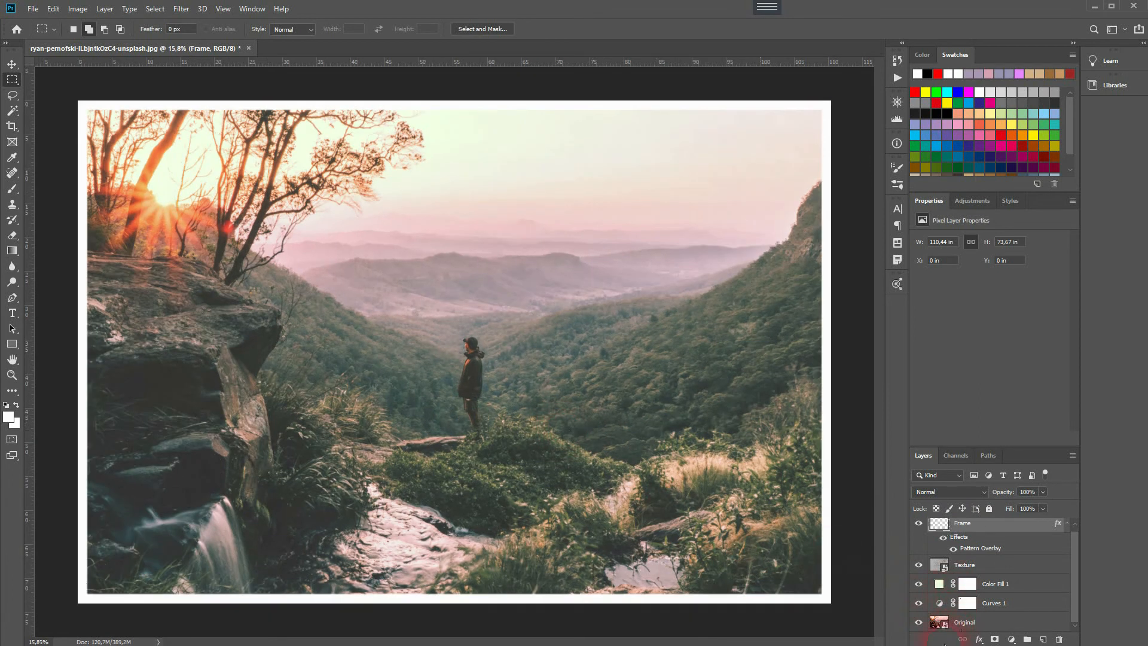
pyautogui.keyDown('alt'); pyautogui.click(920, 624); pyautogui.keyUp('alt')
pyautogui.keyDown('alt'); pyautogui.click(920, 624); pyautogui.keyUp('alt')
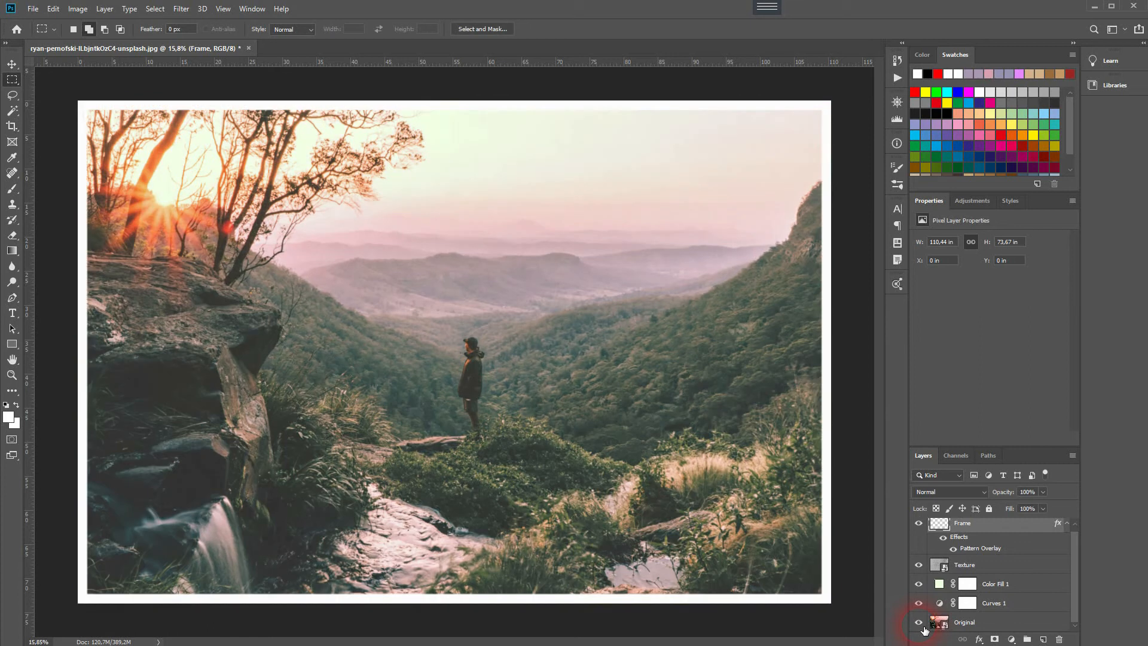
# - Raise the black point of the Curves 1 adjustment, set a shadow point at input 62, output 81, and compare with the original
pyautogui.click(992, 602)
pyautogui.moveTo(942, 386); pyautogui.dragTo(941, 362)
pyautogui.click(972, 351)
pyautogui.moveTo(974, 355); pyautogui.dragTo(974, 353)
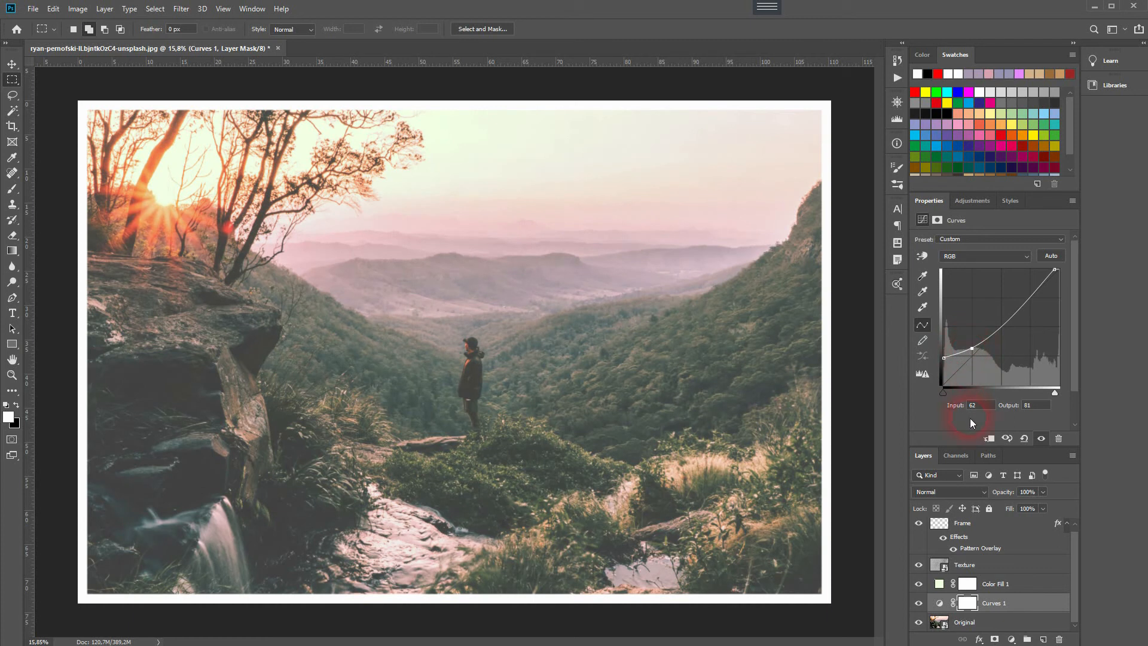
pyautogui.keyDown('alt'); pyautogui.click(918, 623); pyautogui.keyUp('alt')
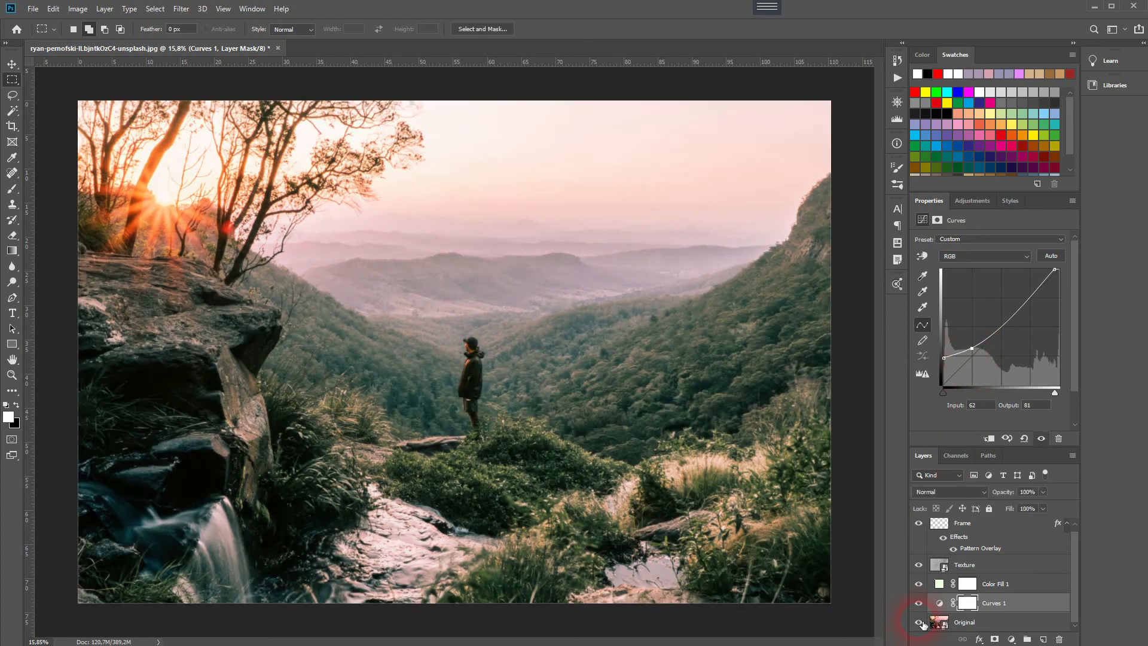
pyautogui.keyDown('alt'); pyautogui.click(919, 622); pyautogui.keyUp('alt')
# - Lower the Curves 1 shadow point to input 61, output 70, and compare the result with the original photo
pyautogui.click(942, 392)
pyautogui.moveTo(973, 349); pyautogui.dragTo(976, 359)
pyautogui.keyDown('alt'); pyautogui.click(918, 622); pyautogui.keyUp('alt')
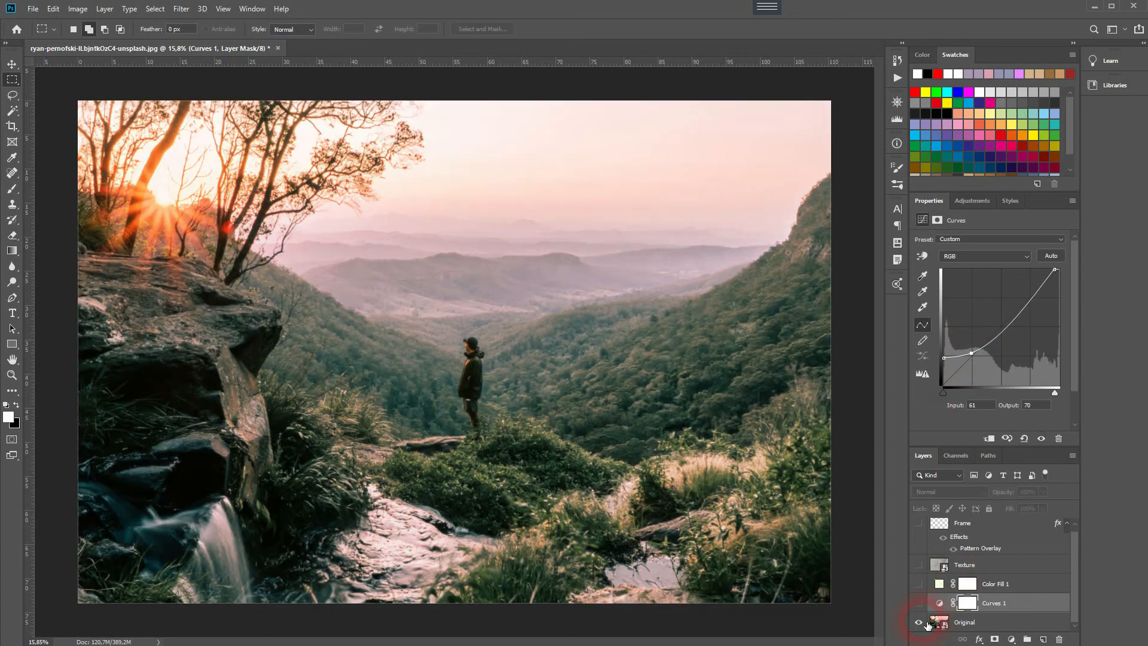
pyautogui.keyDown('alt'); pyautogui.click(918, 623); pyautogui.keyUp('alt')
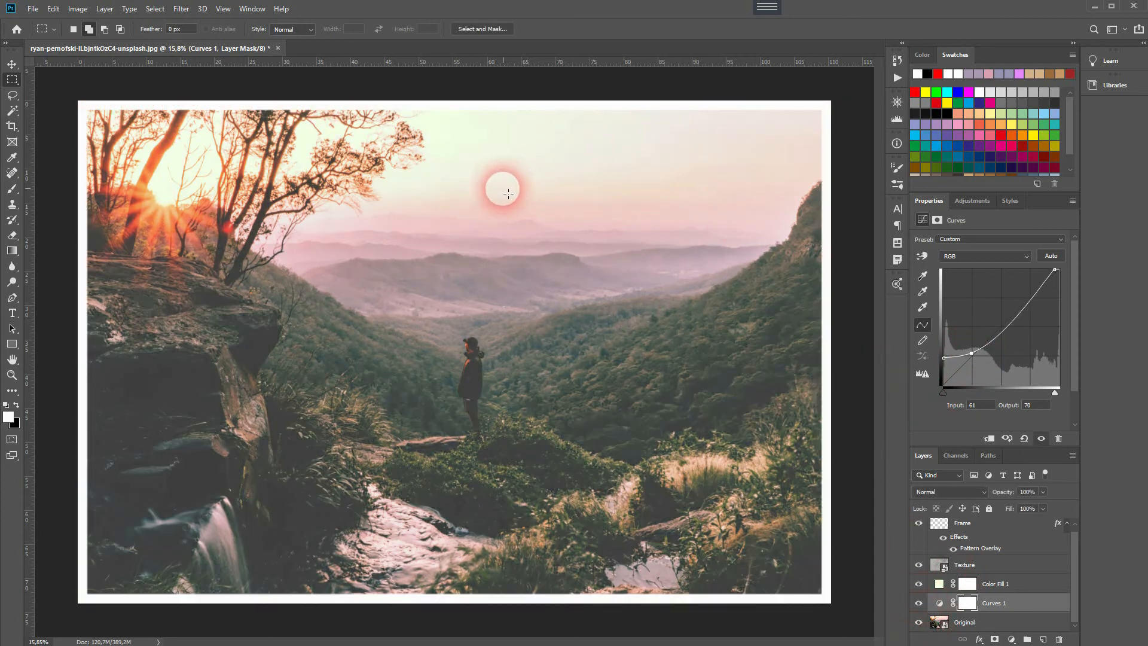
# - Shift the Curves 1 white point to input 241, output 255, checking the highlights against the original photo
pyautogui.moveTo(1055, 272)
pyautogui.mouseDown()
pyautogui.moveTo(1074, 273)
pyautogui.moveTo(1041, 268)
pyautogui.moveTo(1057, 266)
pyautogui.mouseUp()
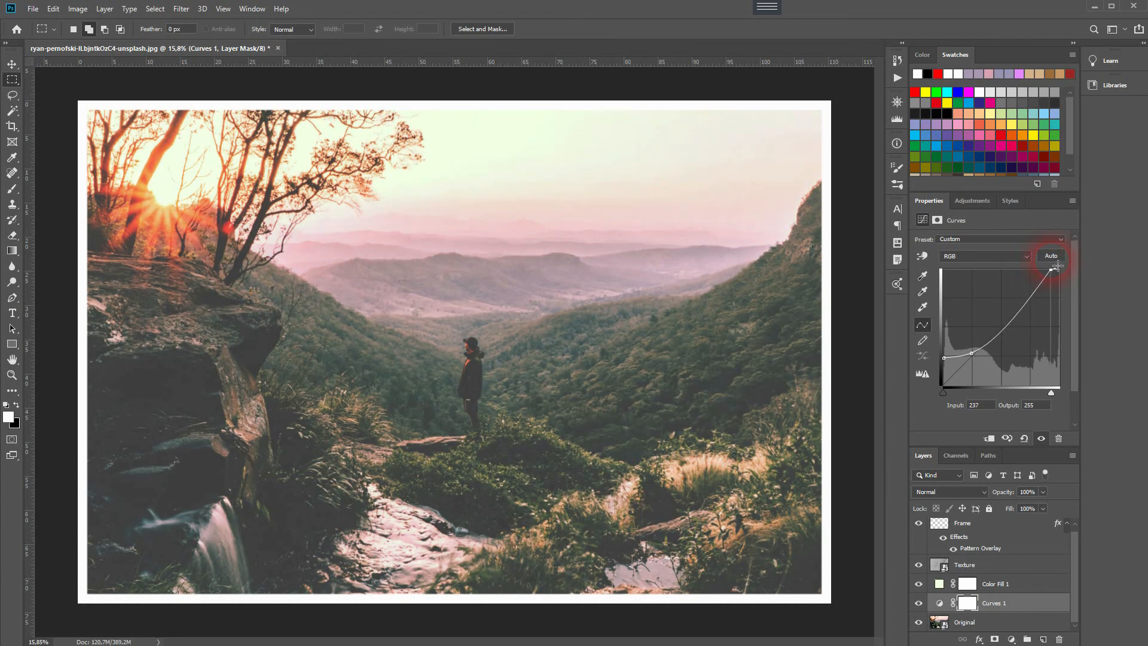
pyautogui.keyDown('alt'); pyautogui.click(918, 622); pyautogui.keyUp('alt')
pyautogui.keyDown('alt'); pyautogui.click(918, 622); pyautogui.keyUp('alt')
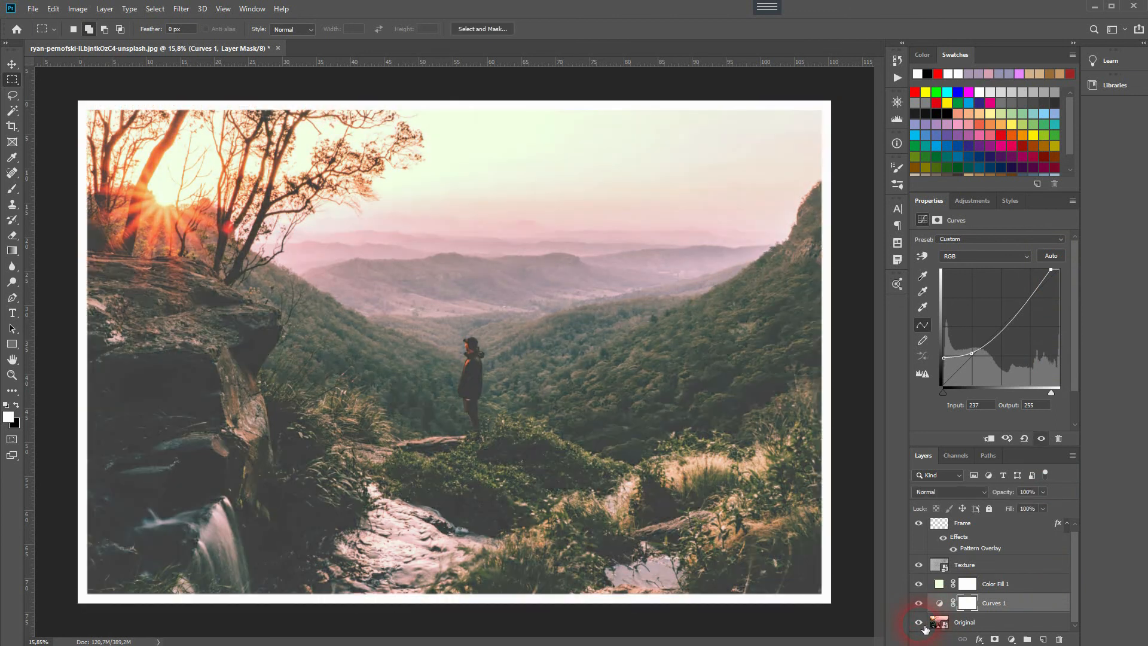
pyautogui.moveTo(1057, 276); pyautogui.dragTo(1060, 277)
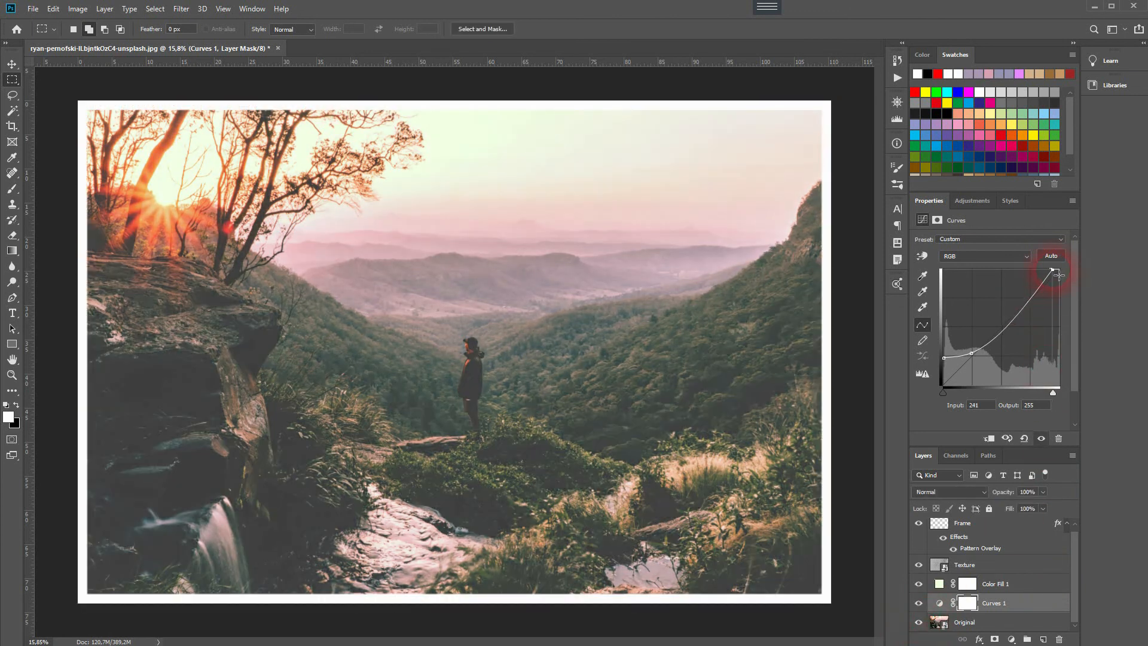